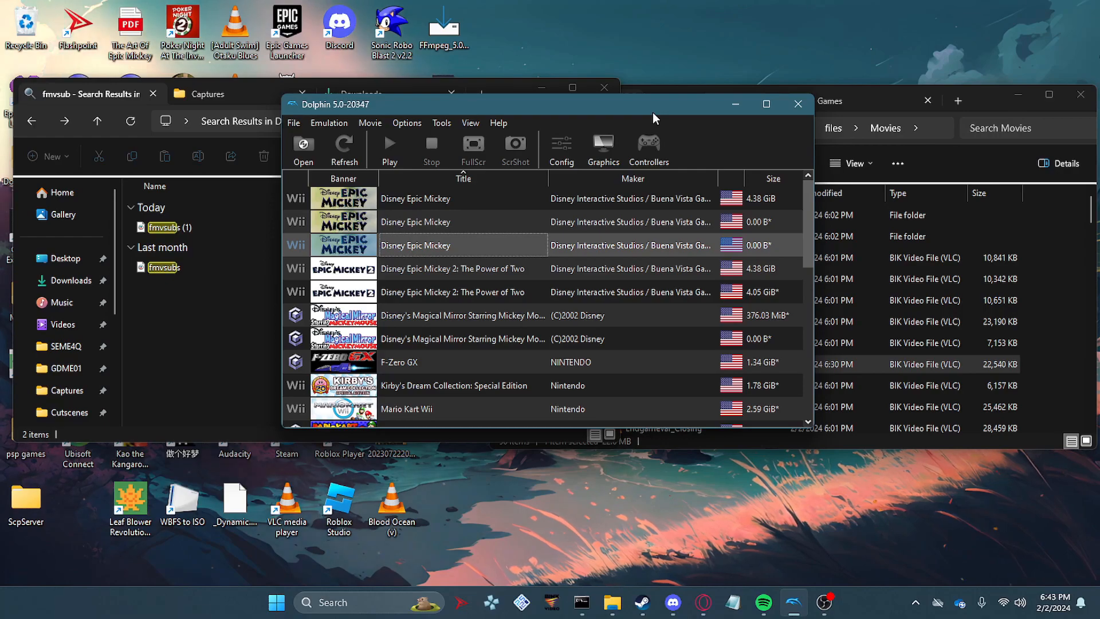
Step: Launch the third Disney Epic Mickey entry in the Dolphin game list
double_click(528, 247)
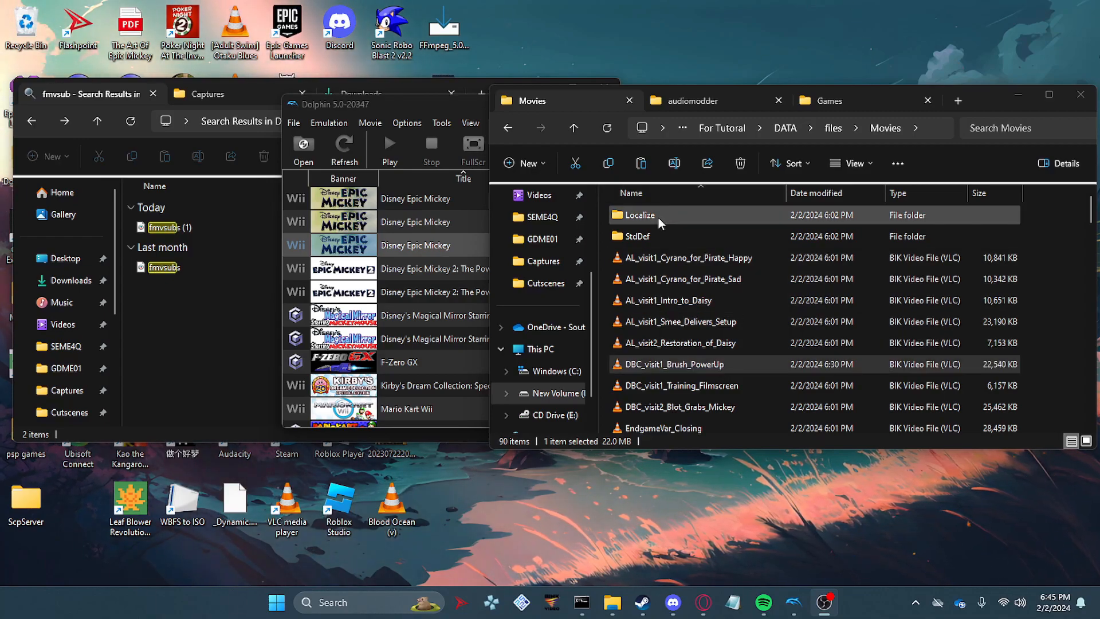
Step: In File Explorer, go from Movies to the packfiles folder under files and select English_NTSC.pak
left_click(571, 127)
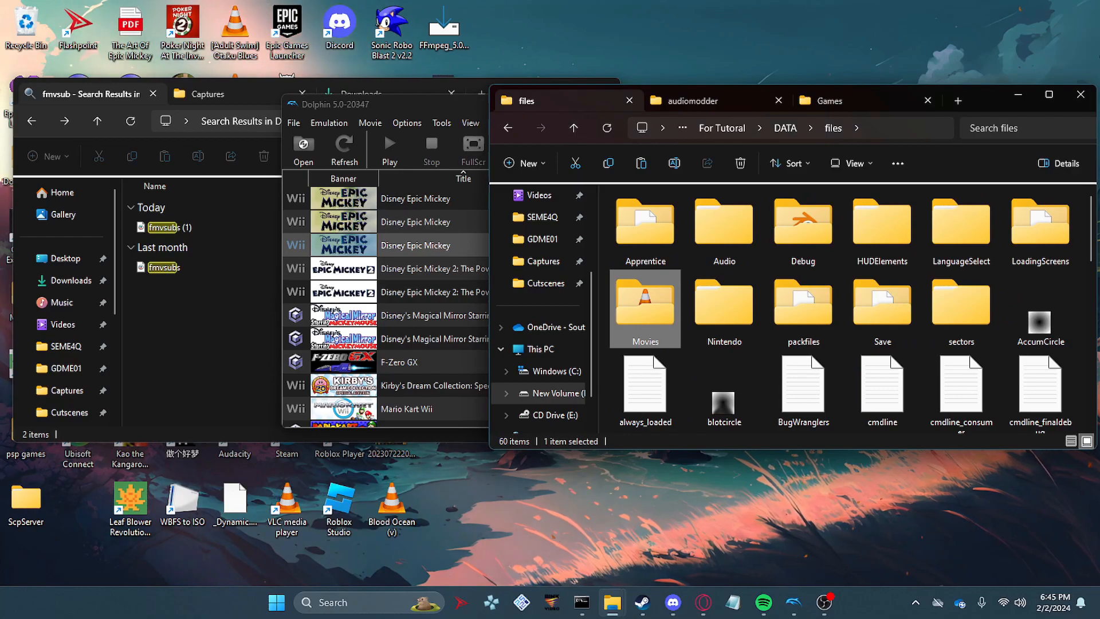
double_click(791, 307)
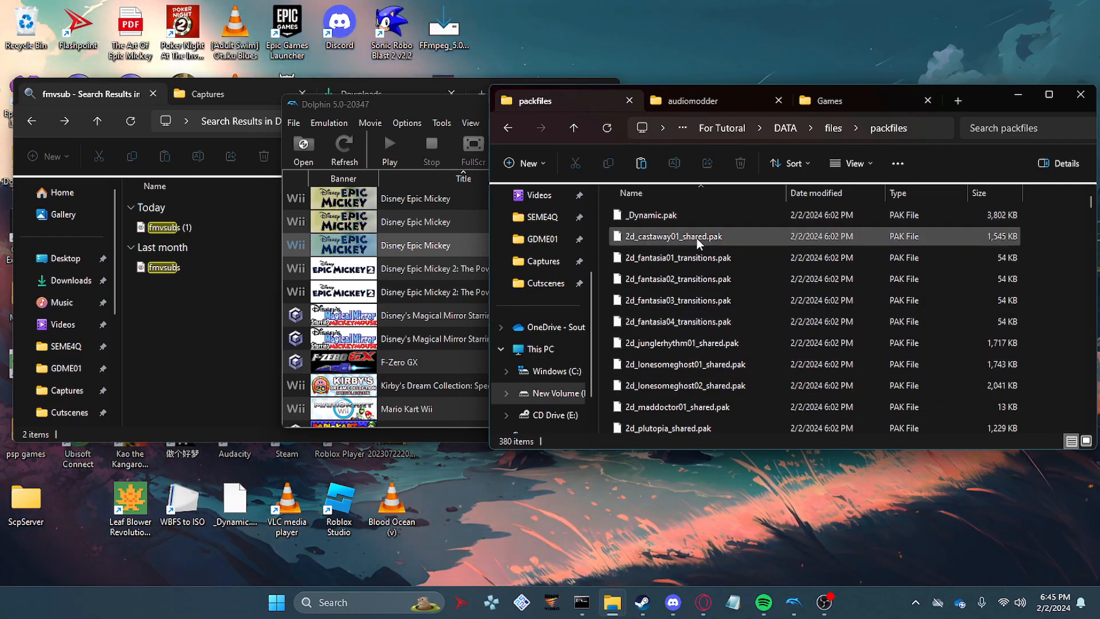
scroll(696, 251, "down", 3)
scroll(697, 252, "down", 20)
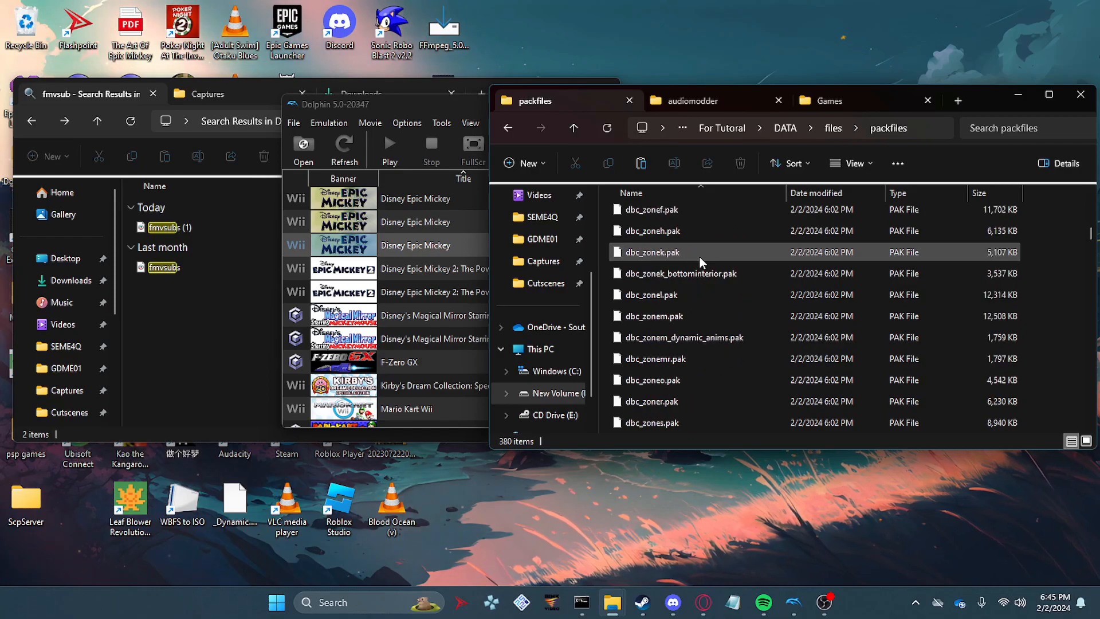
scroll(700, 259, "down", 6)
scroll(699, 259, "up", 3)
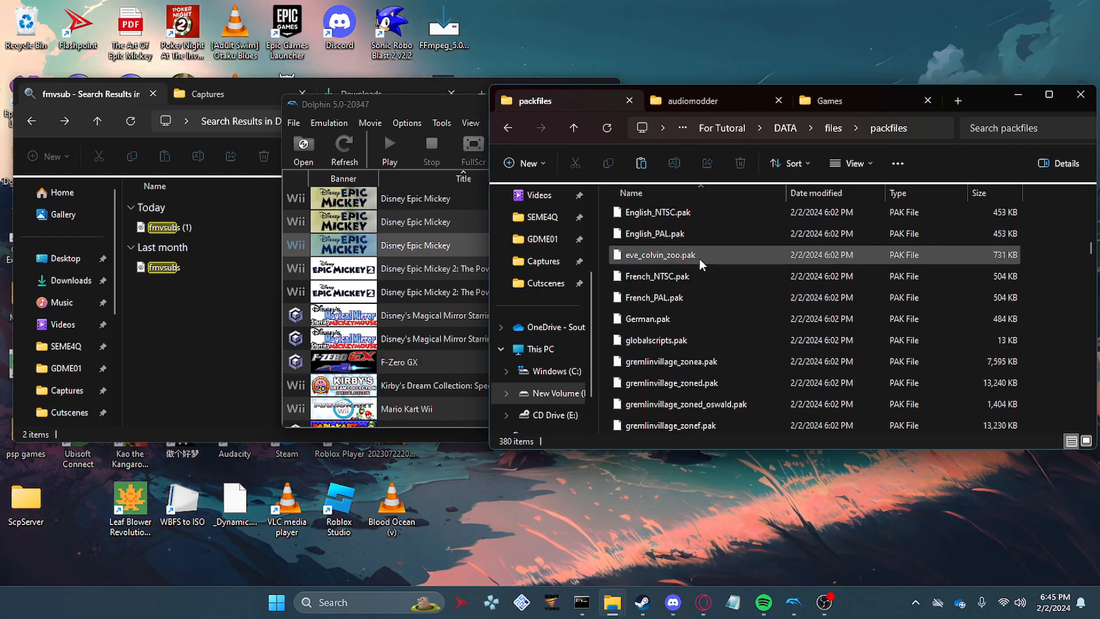
left_click(700, 214)
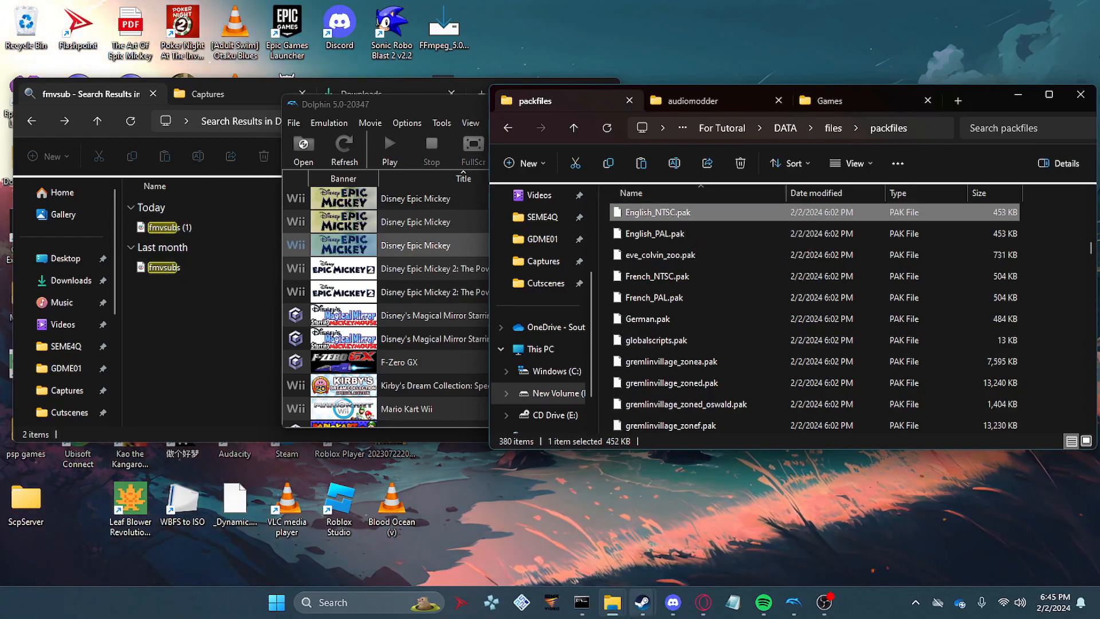
Step: Bring up the Localize folder window, go up to the quickbms folder, and place the window beside the packfiles window
mouse_move(599, 616)
left_click(551, 532)
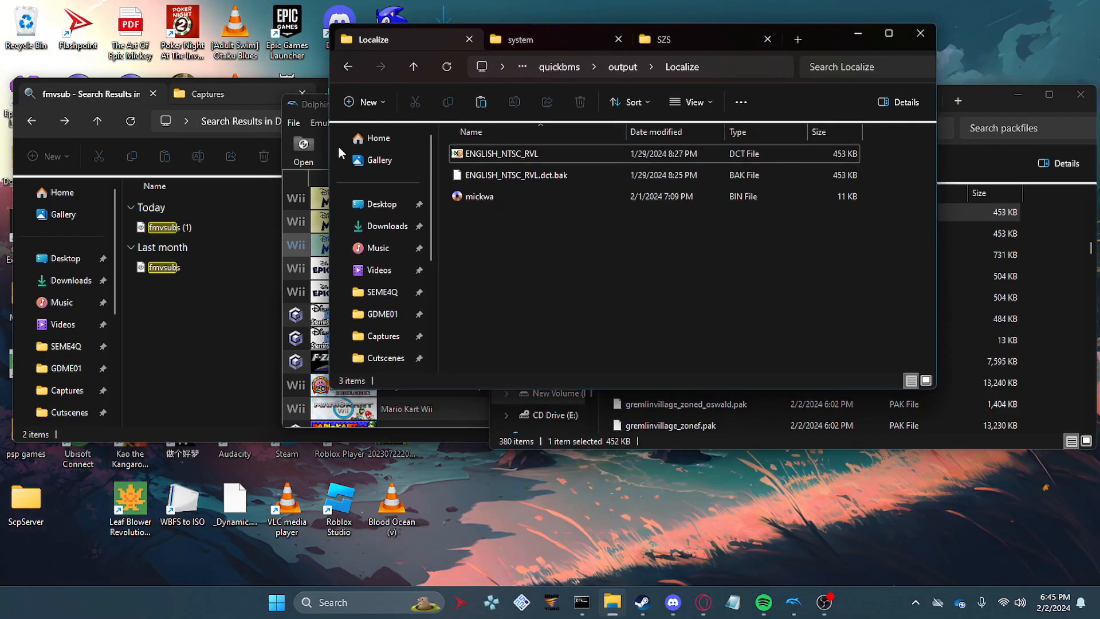
left_click(410, 68)
left_click(410, 67)
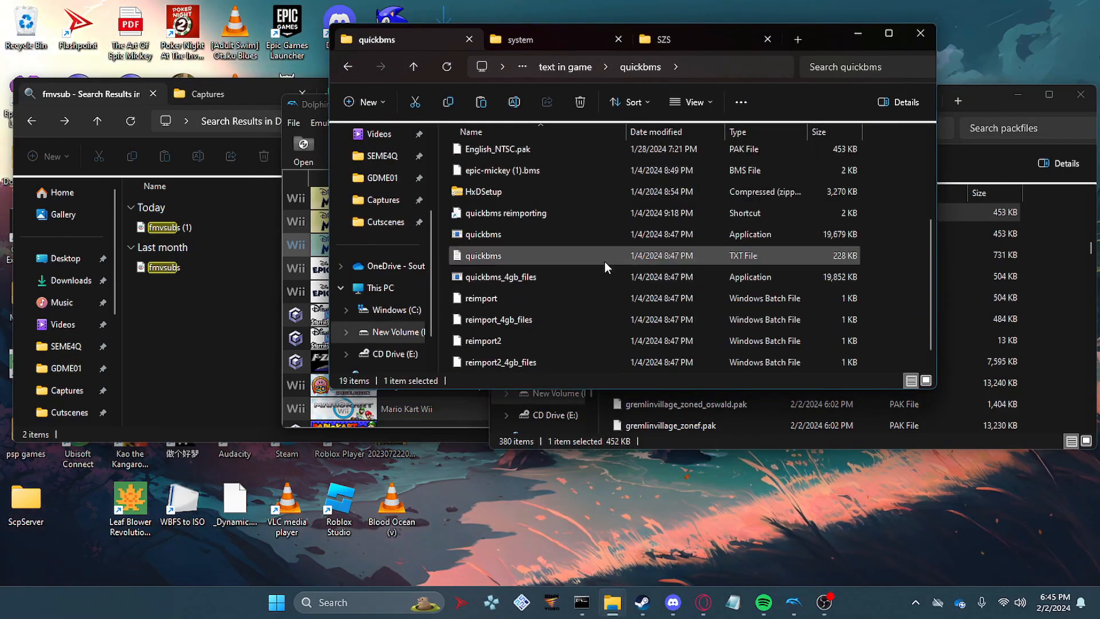
left_click_drag(811, 33, 510, 94)
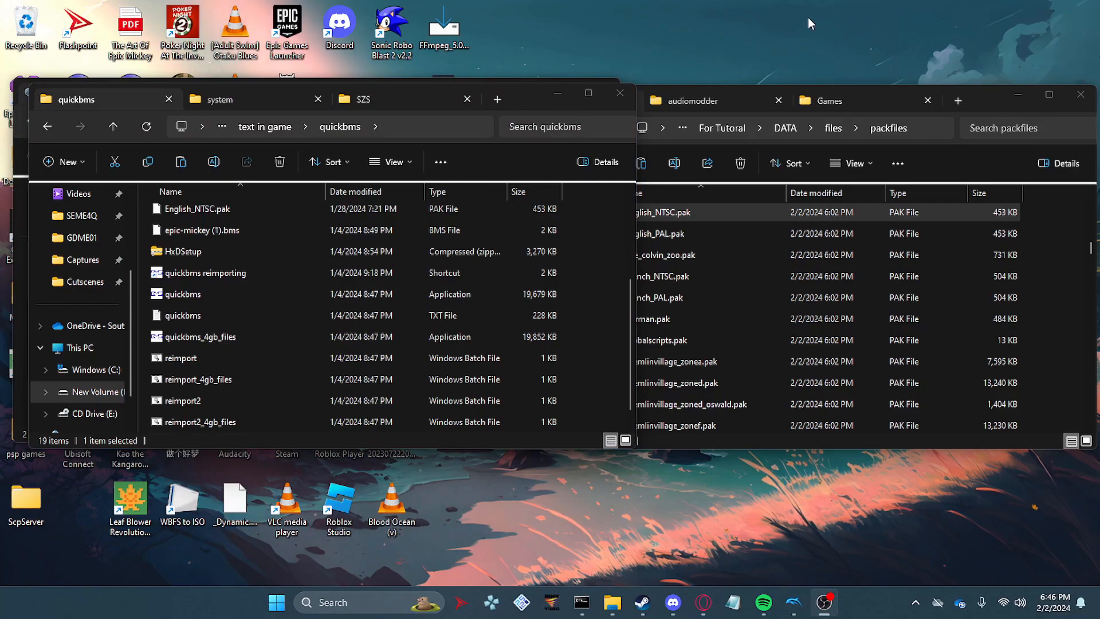
left_click(535, 92)
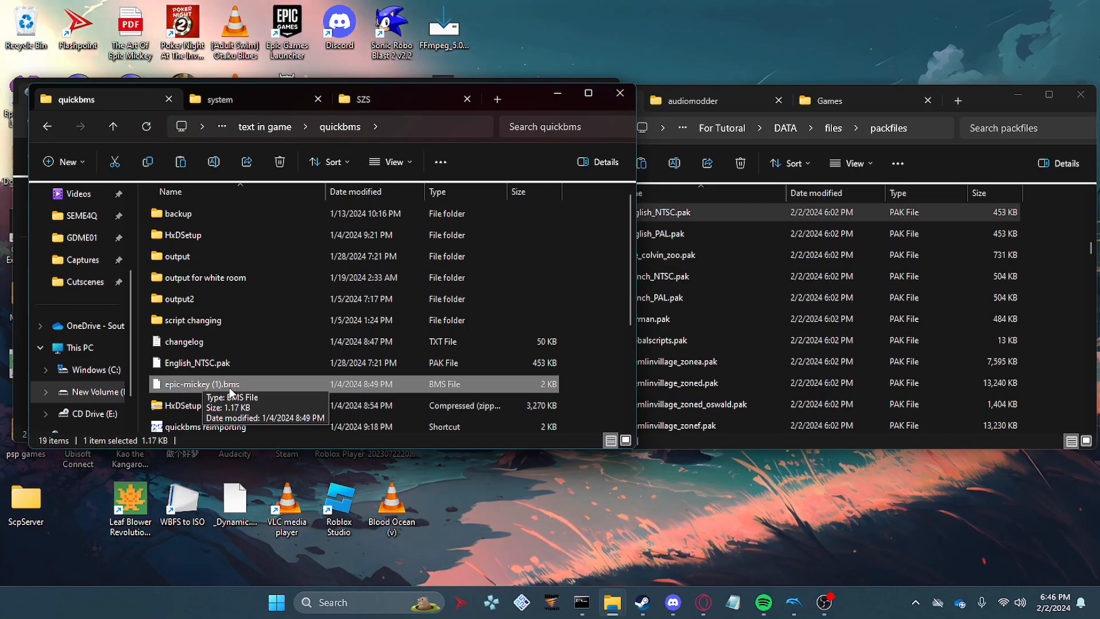
Step: View the properties of the quickbms application and close them
scroll(235, 360, "down", 3)
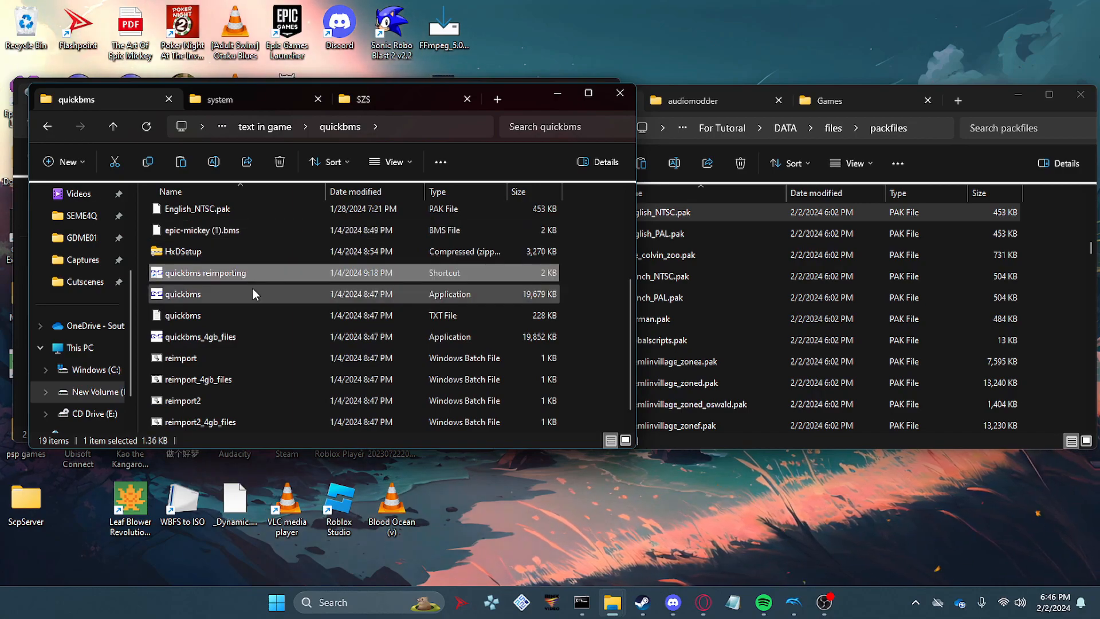
right_click(252, 273)
left_click(226, 297)
right_click(227, 297)
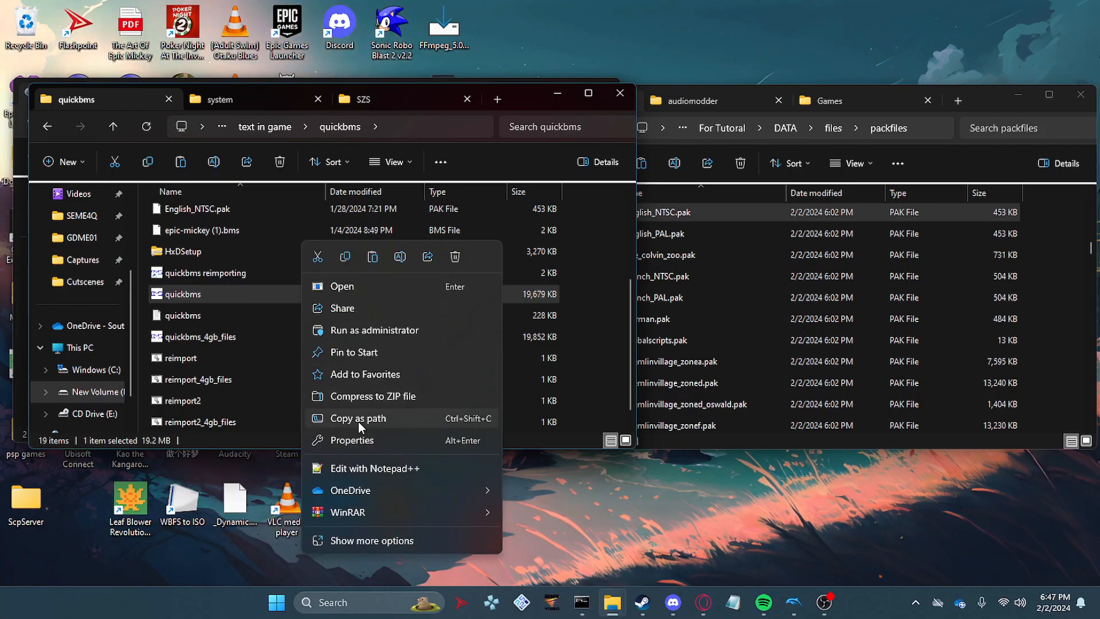
left_click(352, 437)
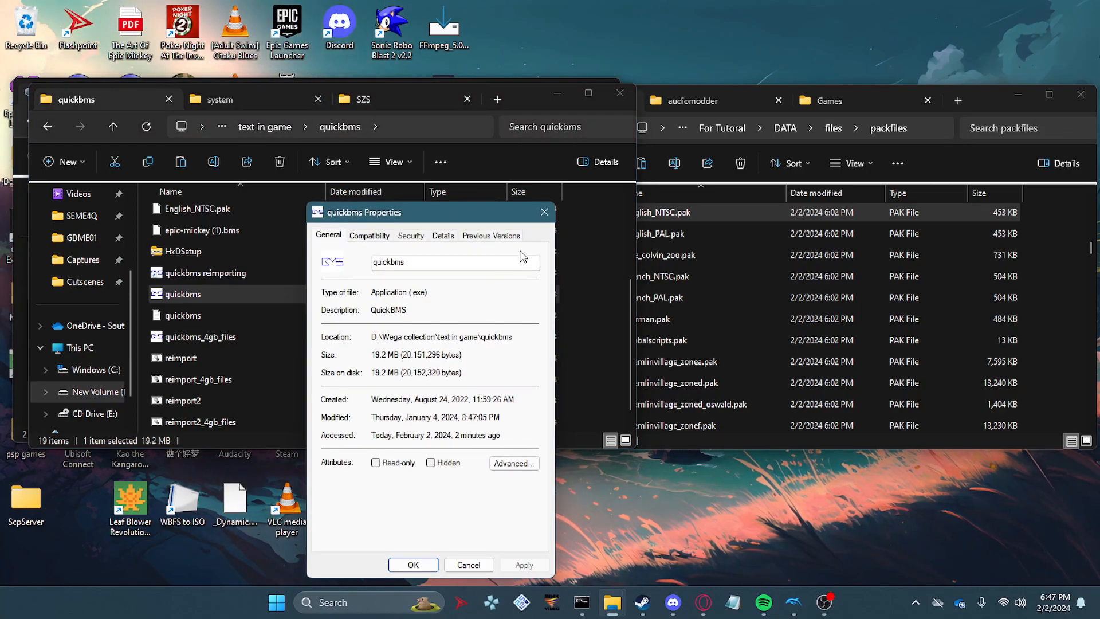
left_click(544, 212)
Step: Show the extended options for the quickbms application, including the one for creating a shortcut
right_click(217, 294)
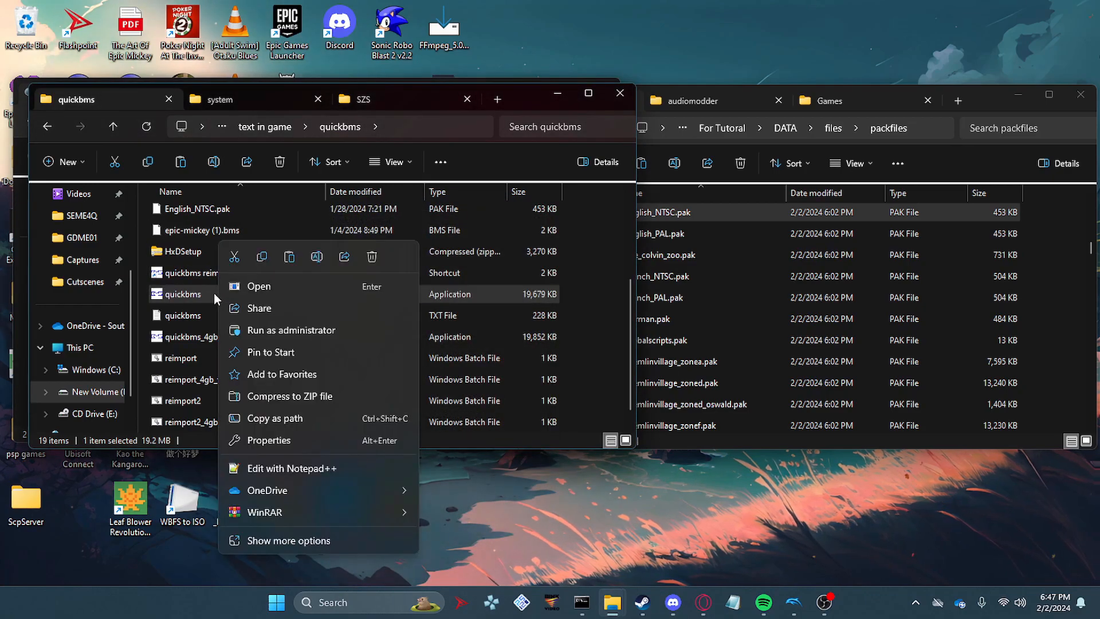
right_click(211, 293)
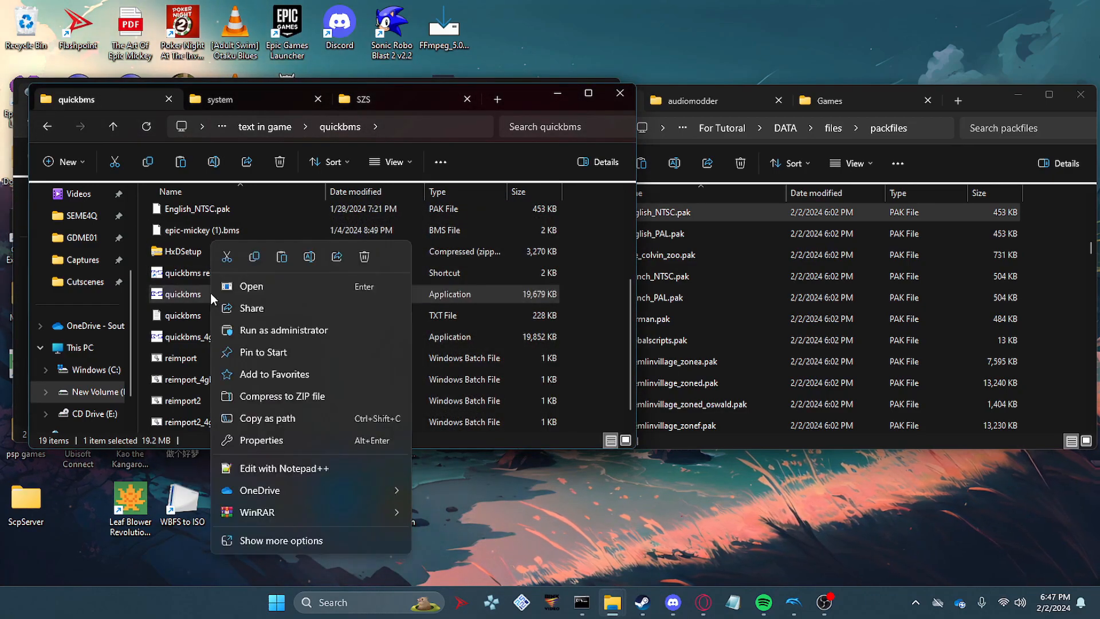
left_click(533, 338)
left_click(269, 294)
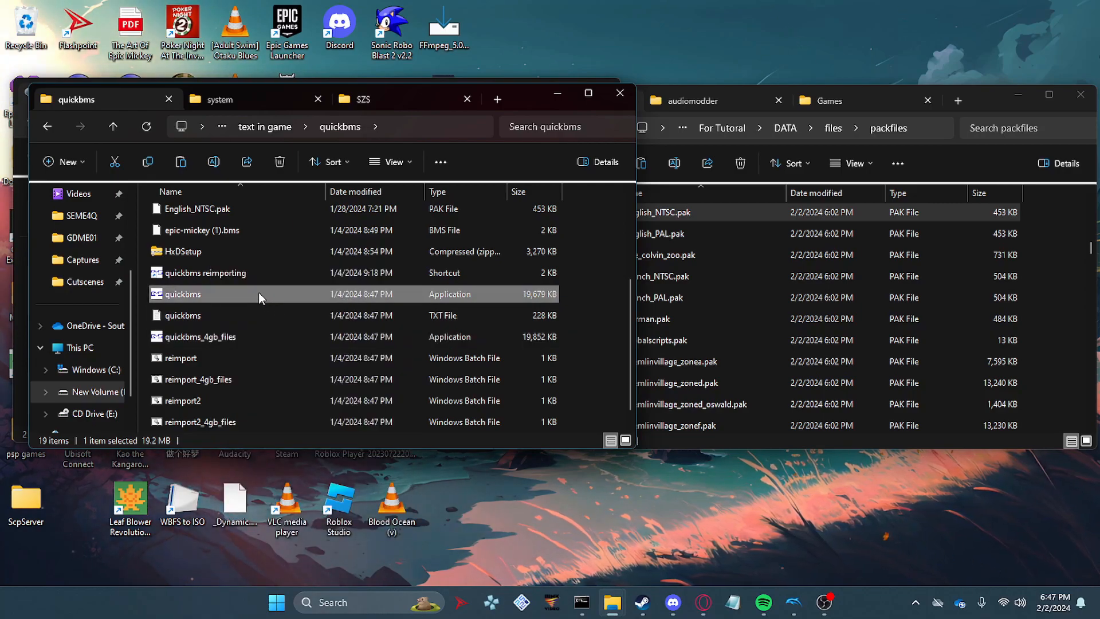
right_click(259, 292)
left_click(349, 534)
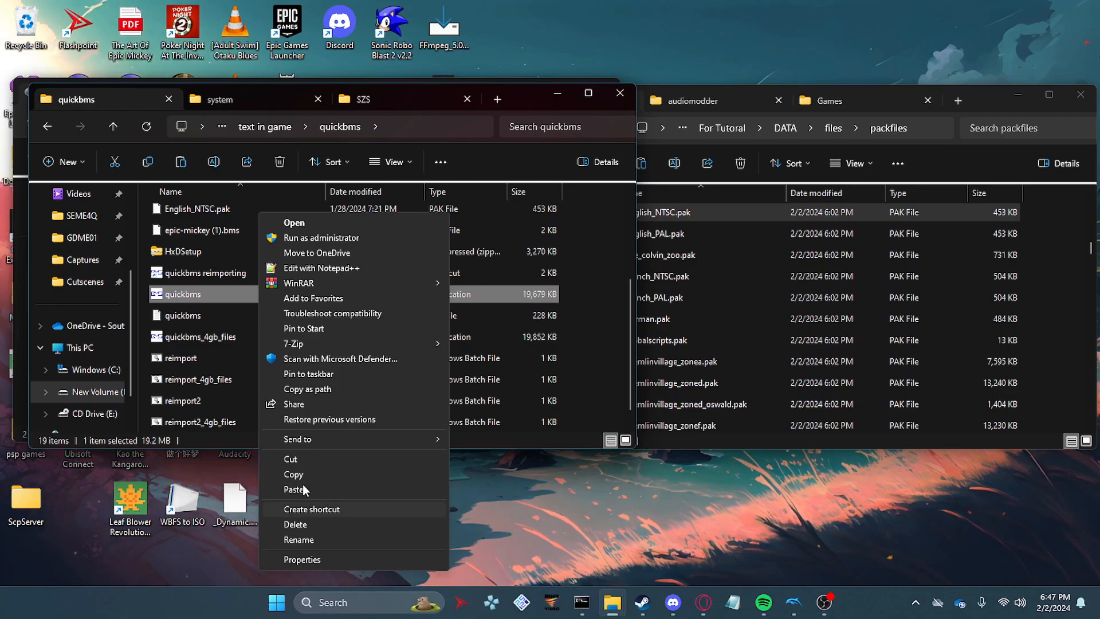
Step: Examine the Target setting in the properties of the quickbms reimporting shortcut
left_click(215, 274)
right_click(213, 272)
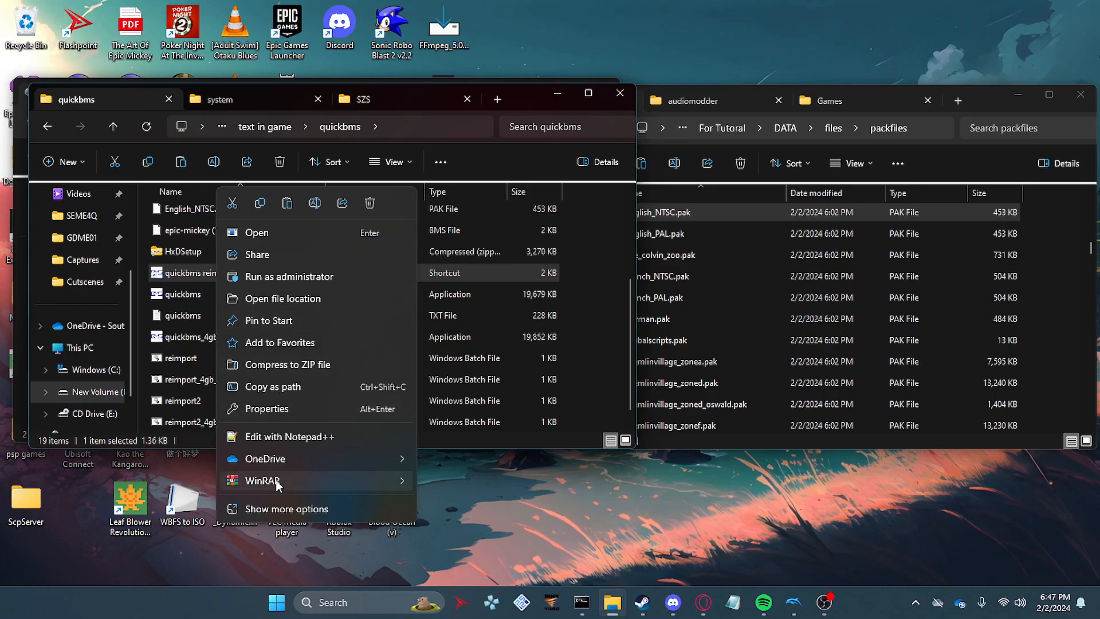
left_click(280, 409)
left_click(439, 329)
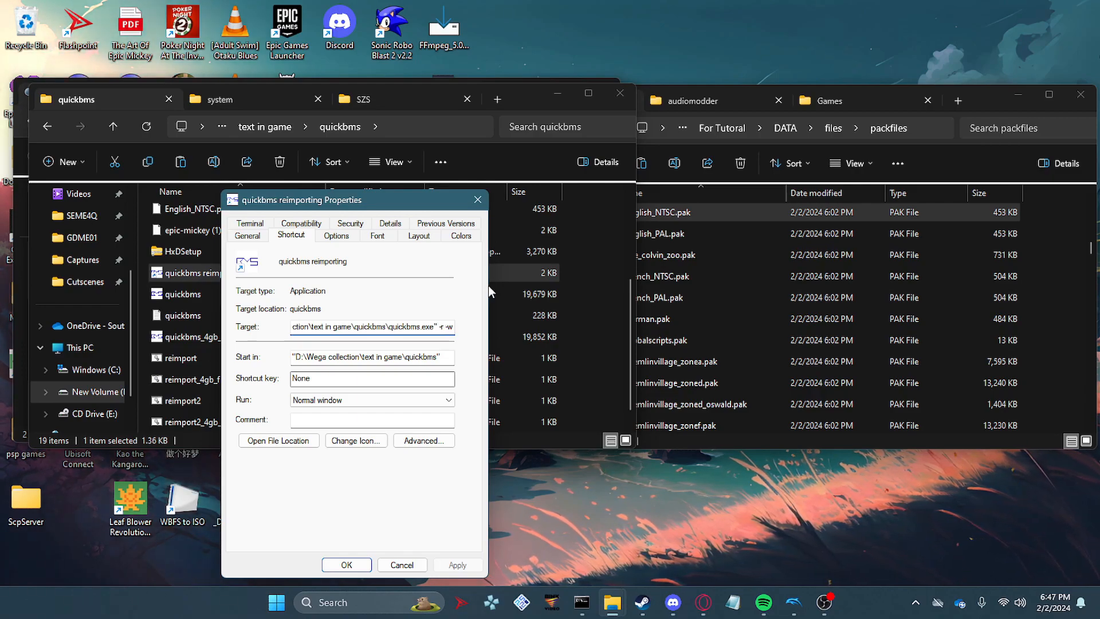
left_click(477, 199)
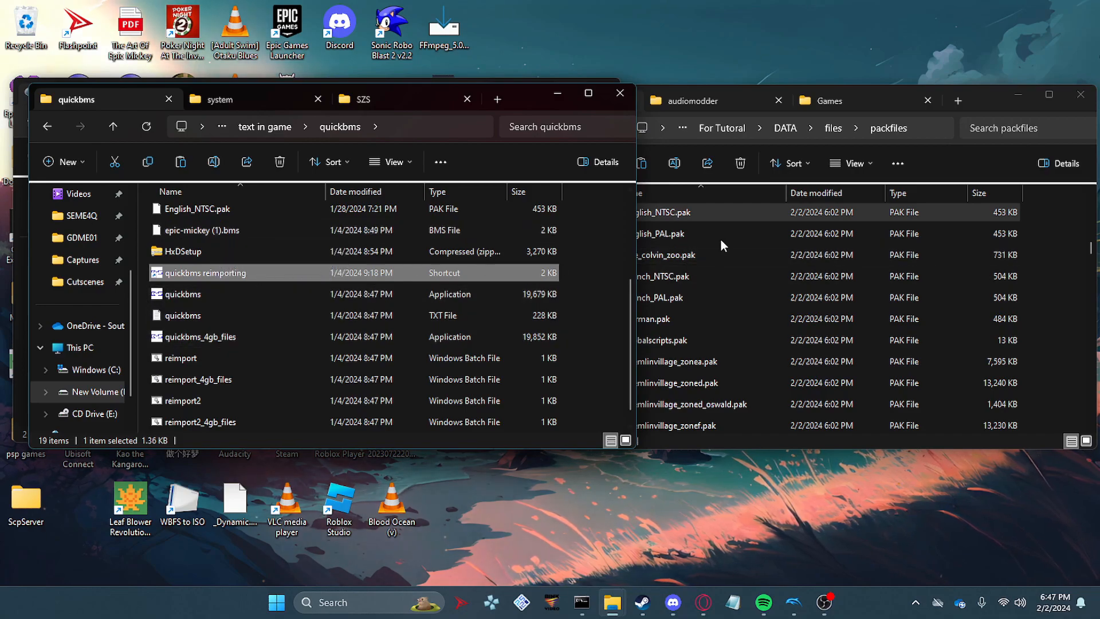
Step: Copy English_NTSC.pak from packfiles into the Cutscenes folder
left_click(728, 215)
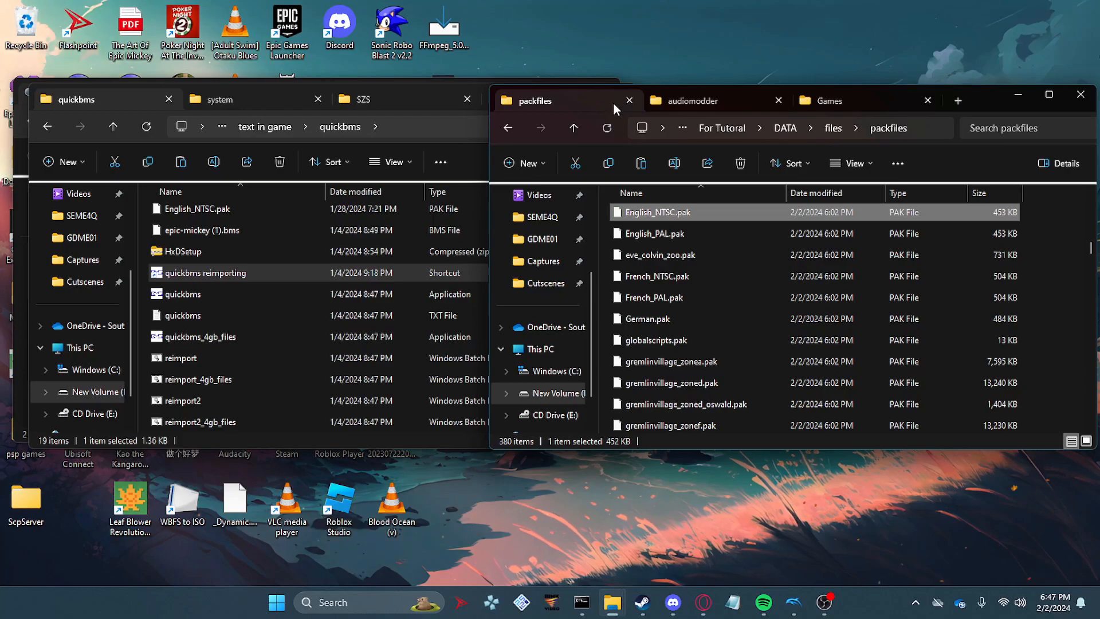
left_click(960, 104)
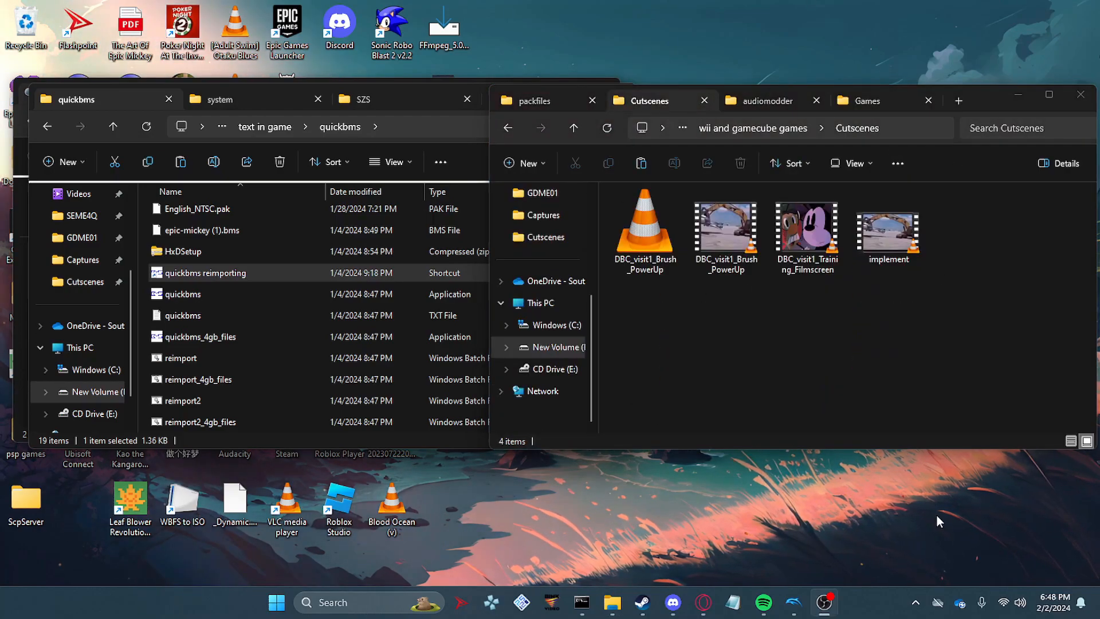
left_click(823, 339)
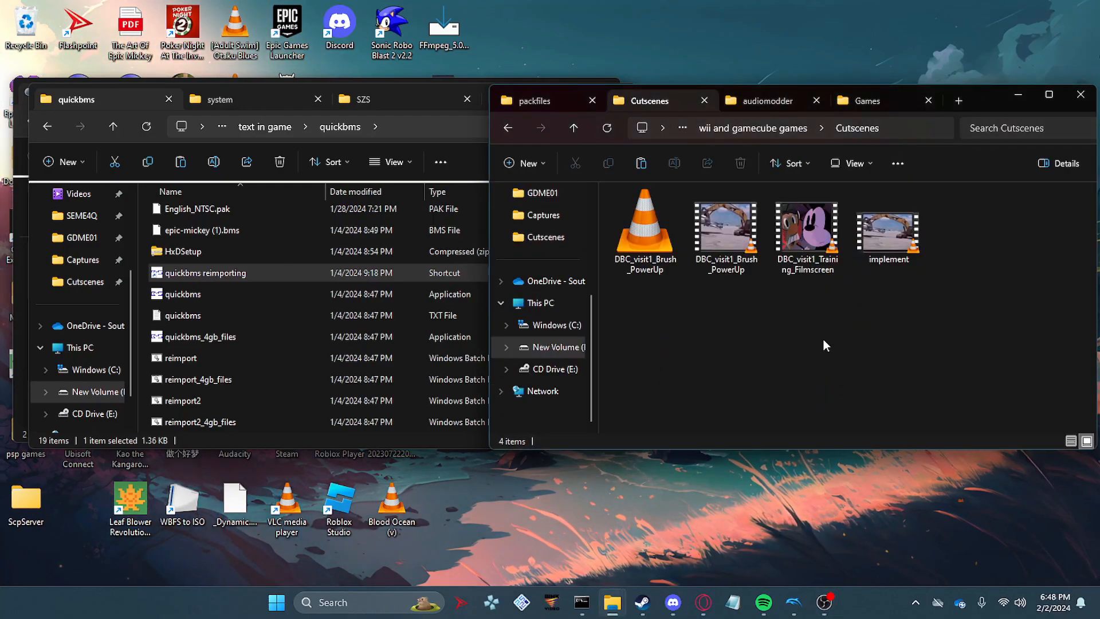
key("ctrl+v")
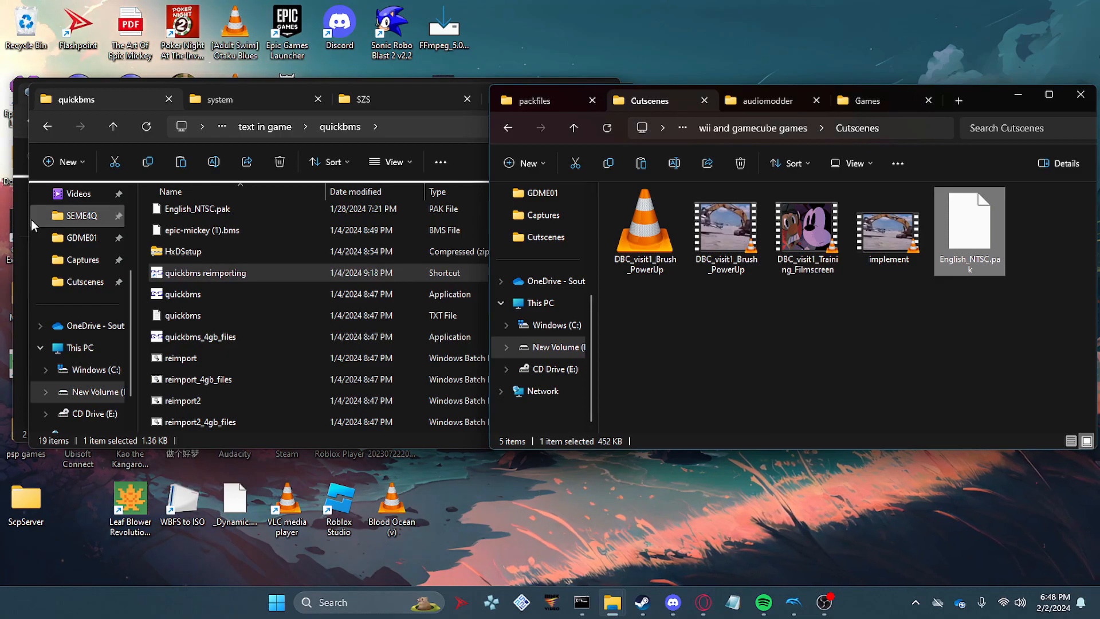
Step: Create a new folder named Output inside the Cutscenes folder
left_click(564, 104)
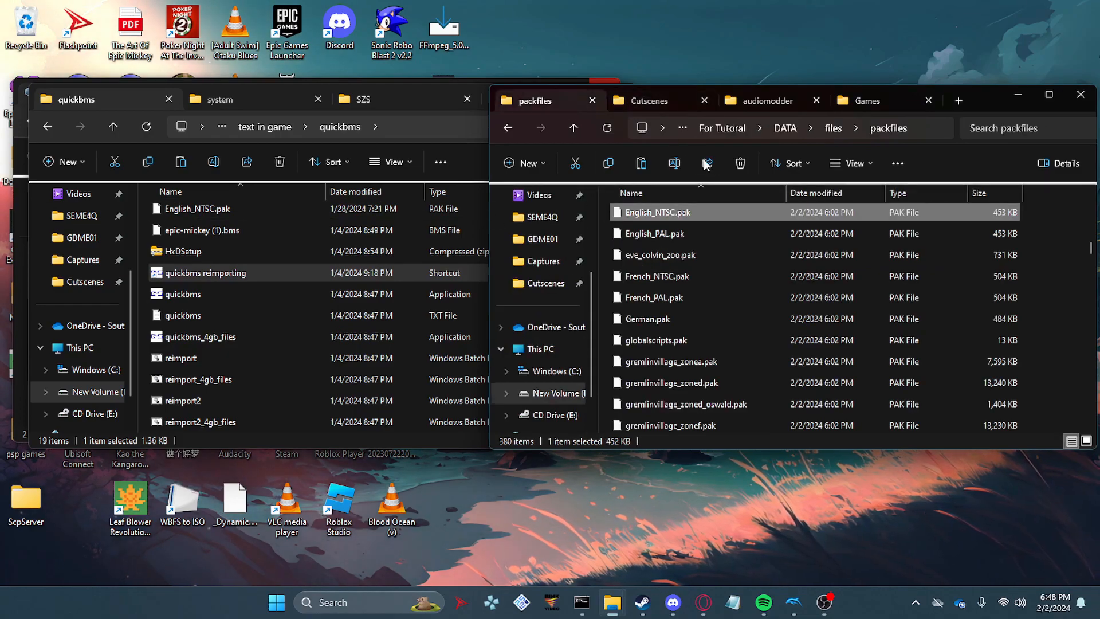
left_click(674, 107)
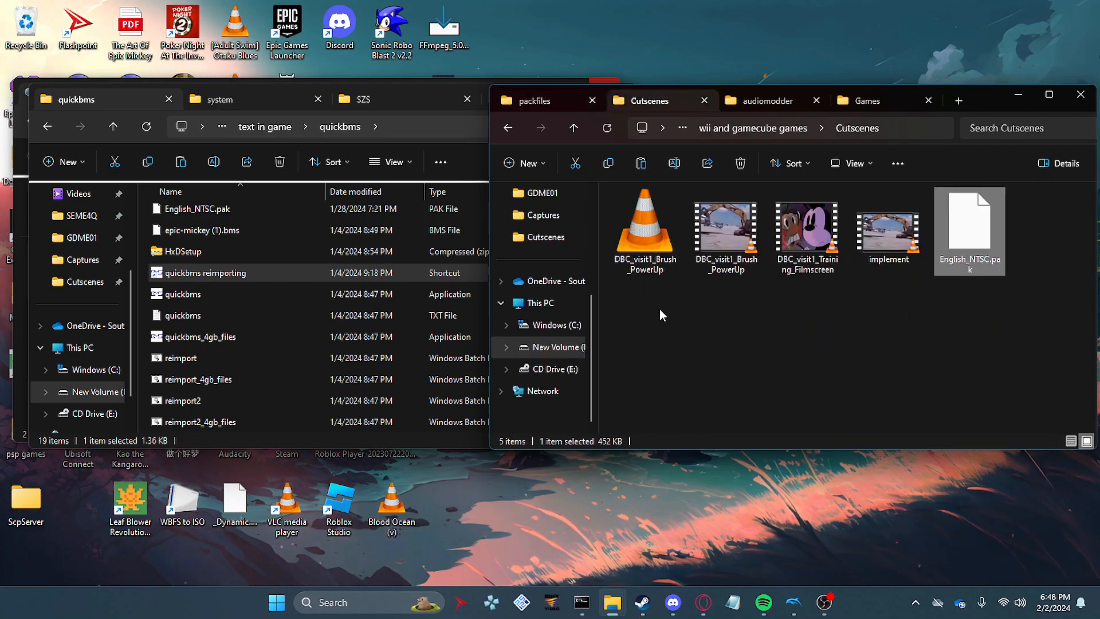
left_click(524, 163)
left_click(536, 190)
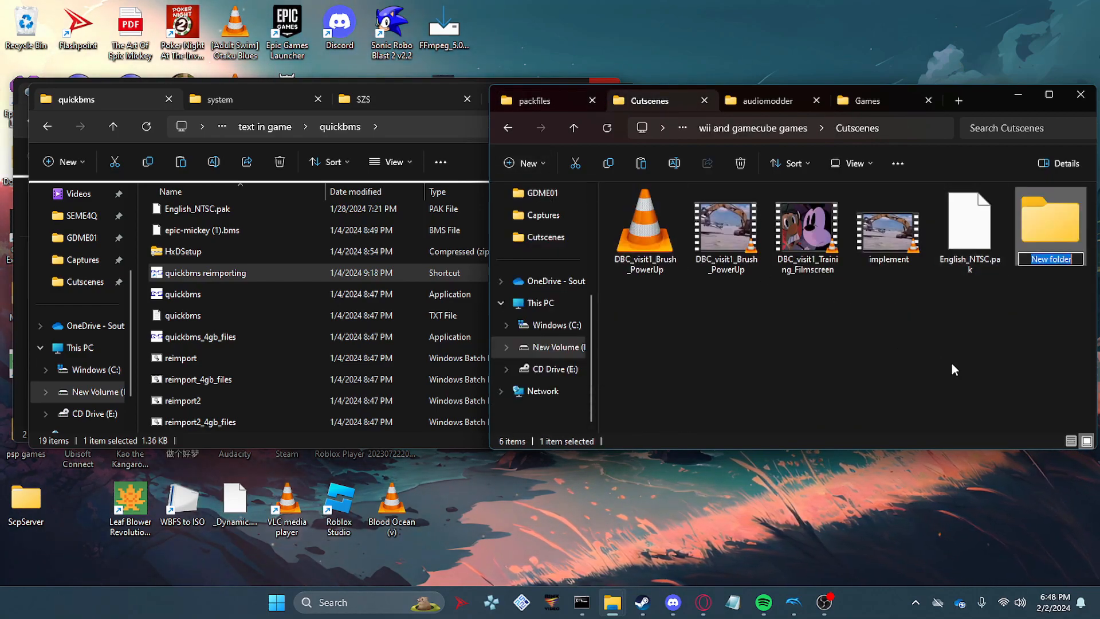
type("Output")
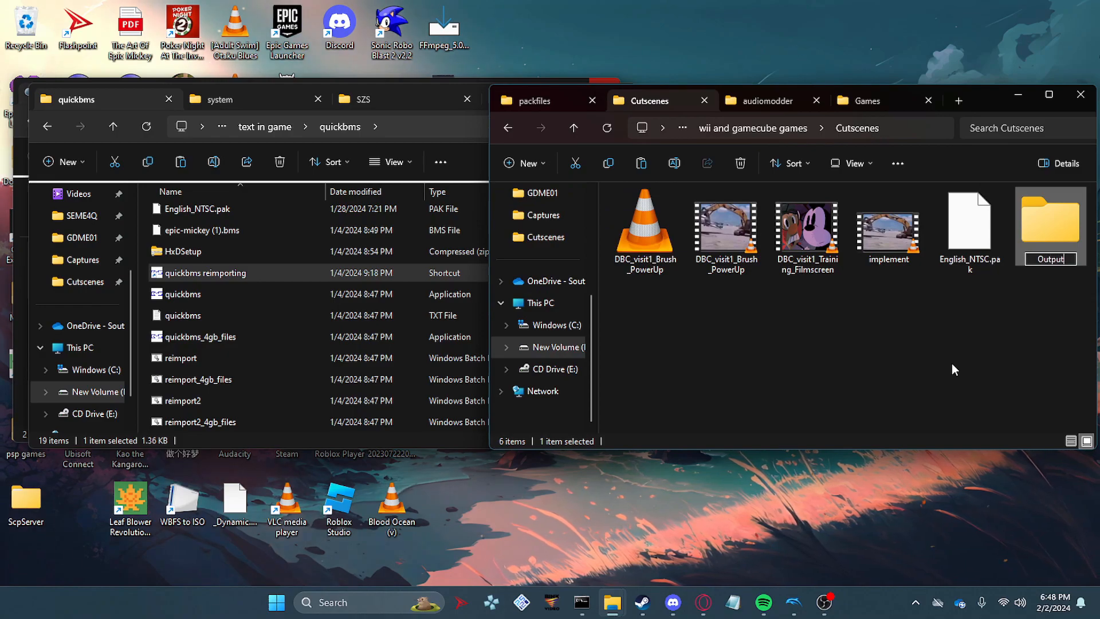
key("Return")
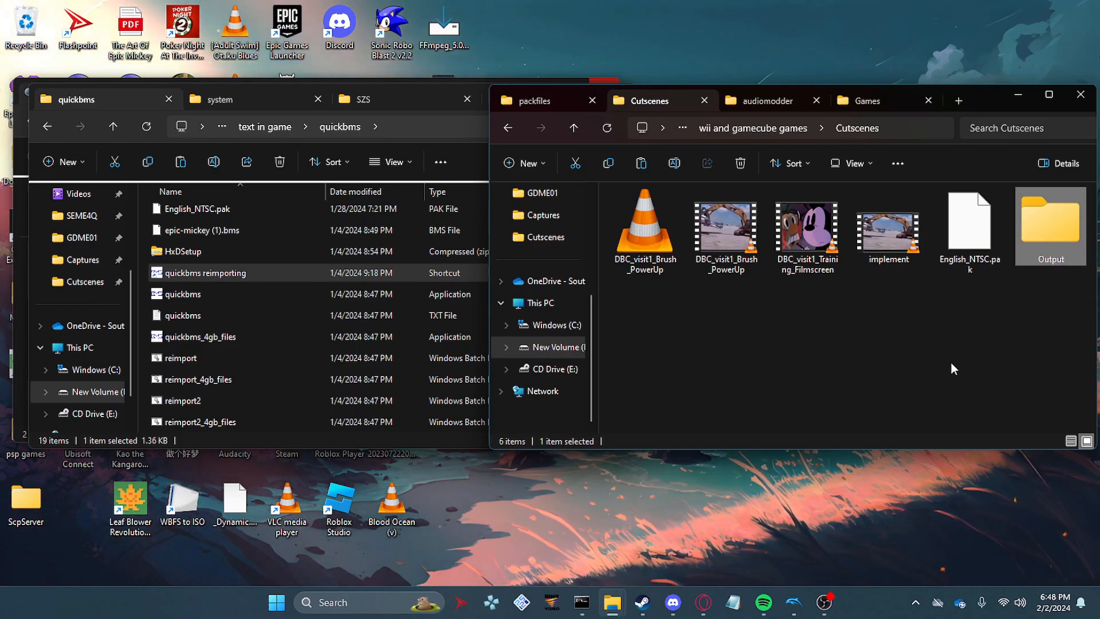
left_click(950, 361)
Step: Run the quickbms application and load epic-mickey (1).bms from the quickbms folder as its script
left_click(209, 294)
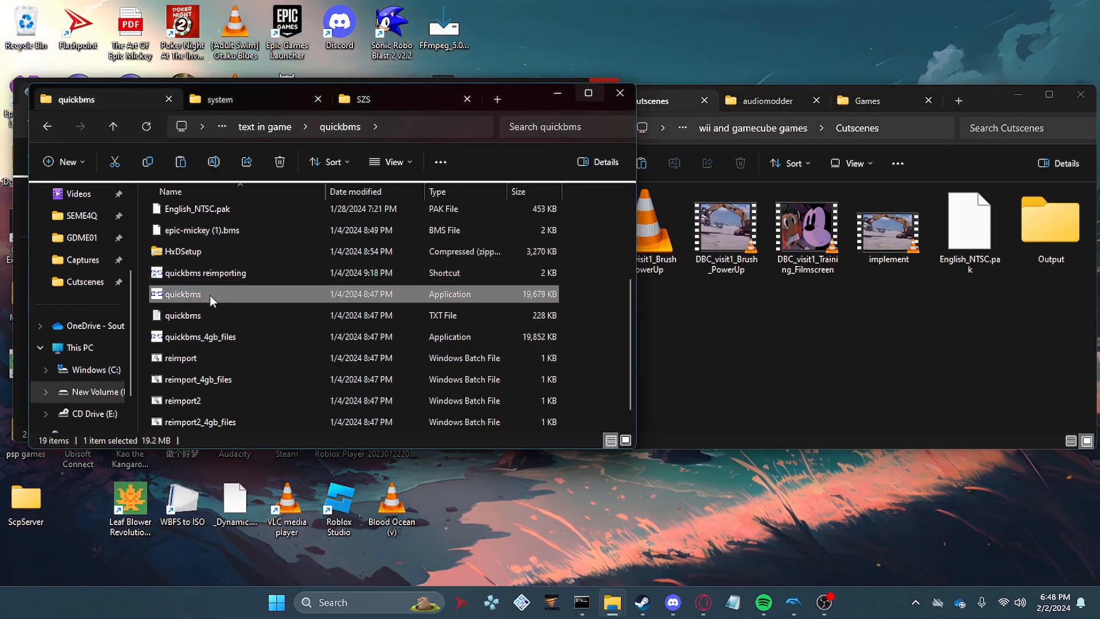
double_click(210, 294)
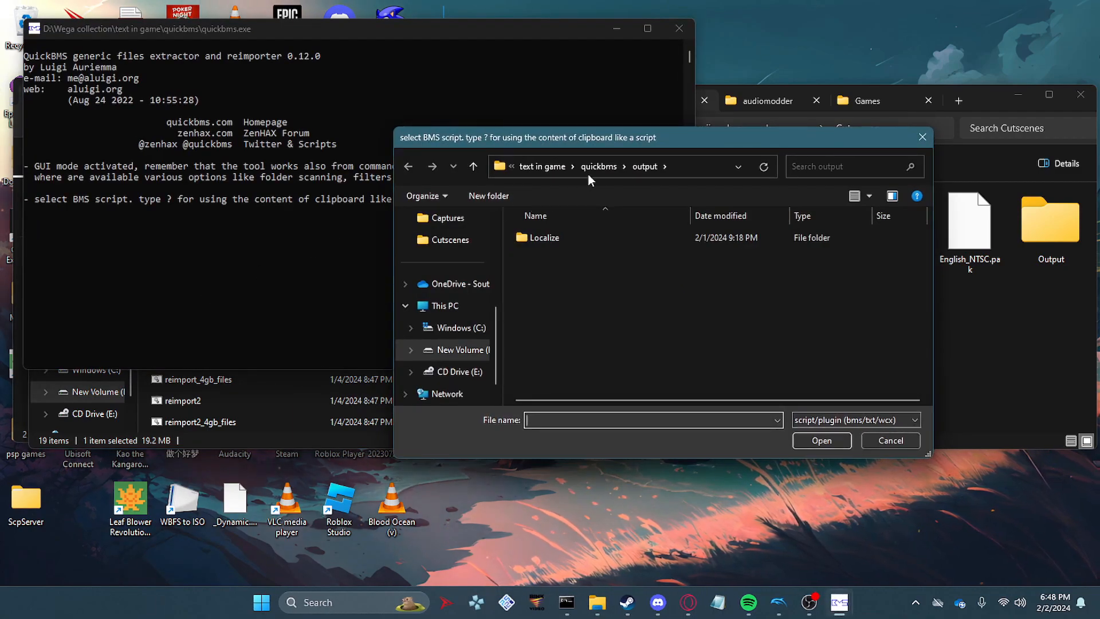
left_click_drag(613, 138, 518, 116)
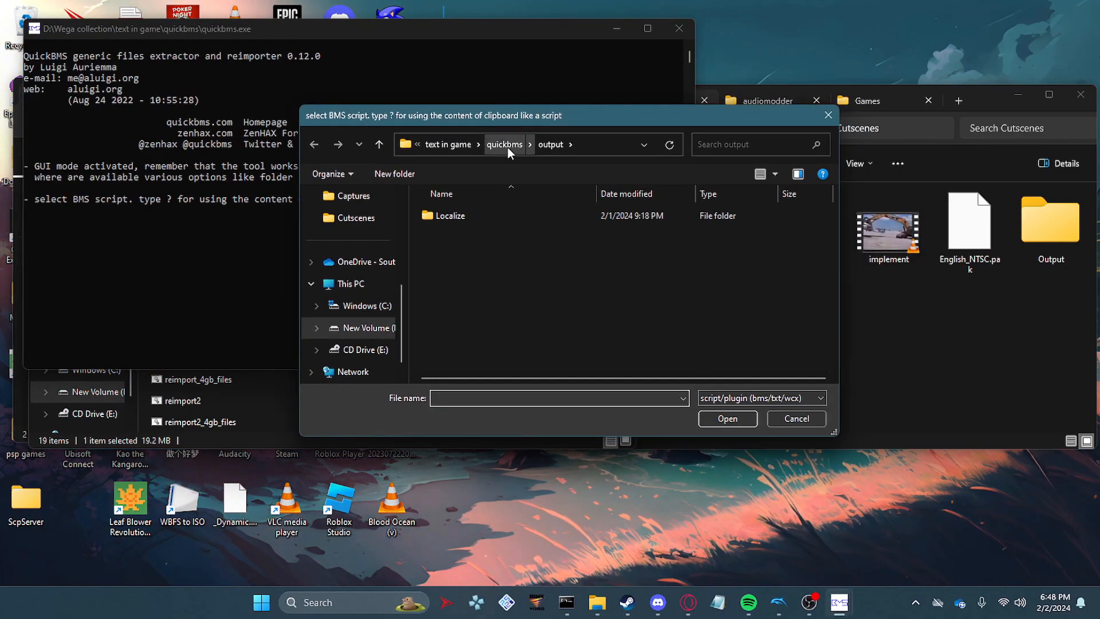
left_click(506, 145)
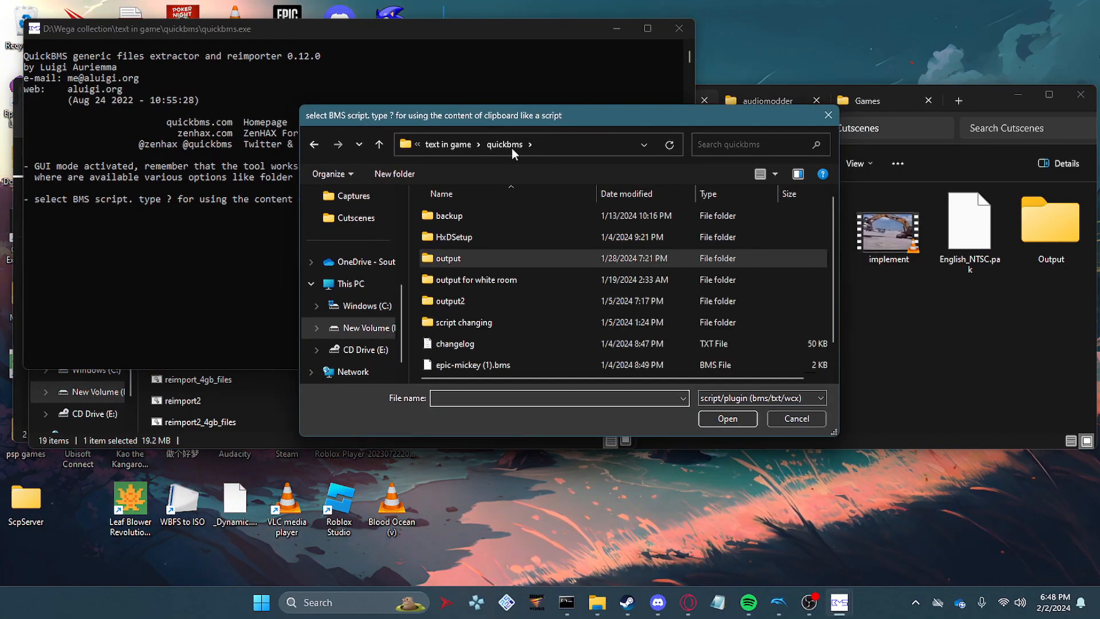
left_click(471, 370)
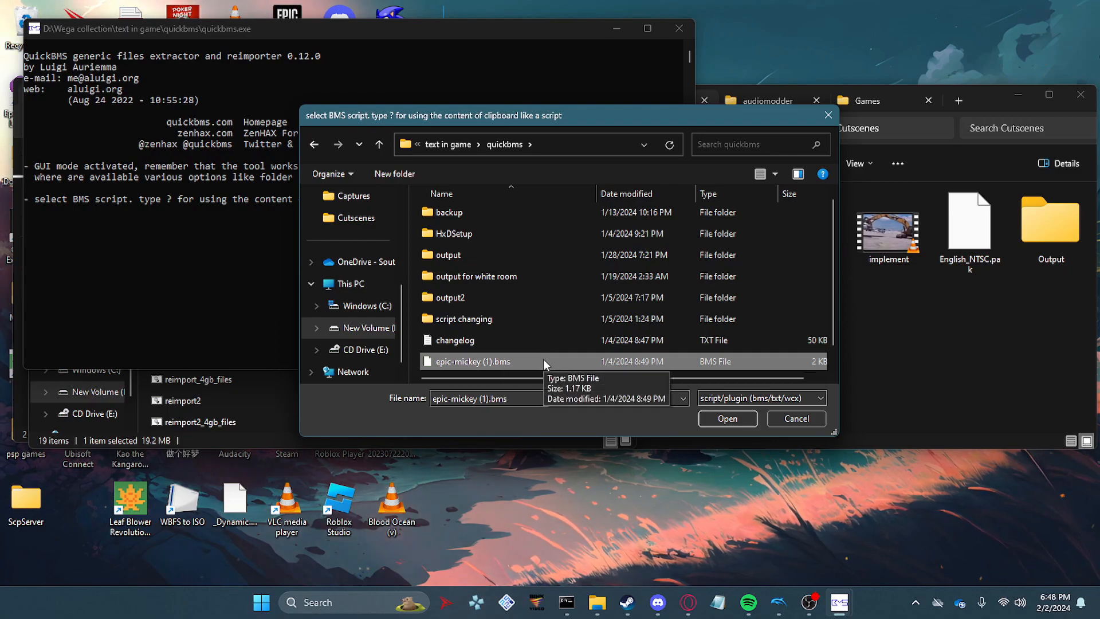
left_click(744, 419)
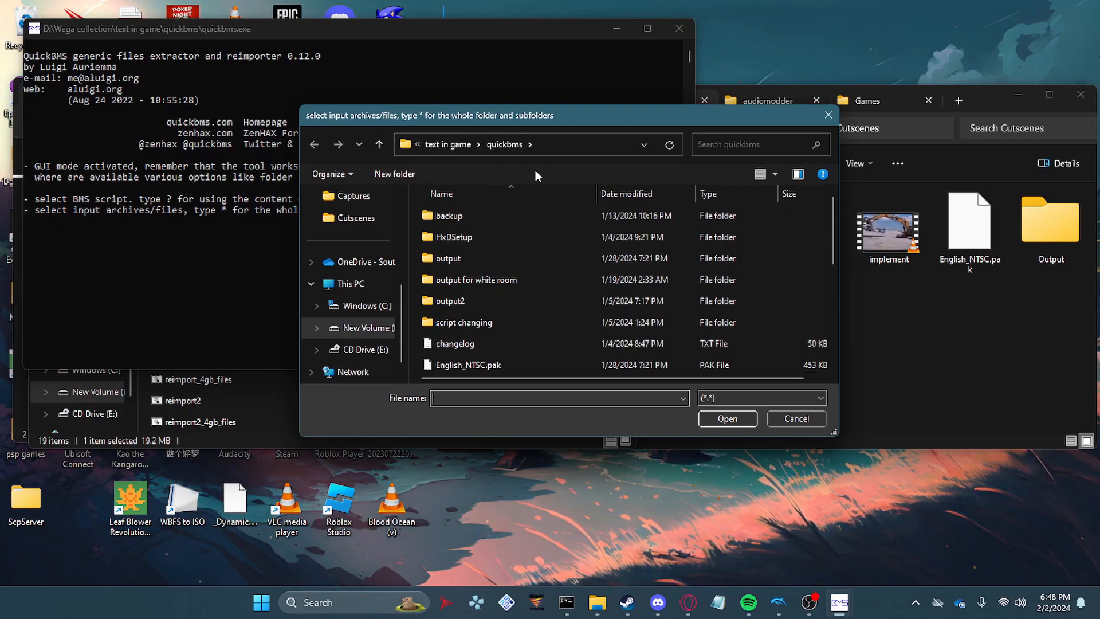
Step: Choose English_NTSC.pak from the Cutscenes folder under wii and gamecube games as the input archive
left_click(365, 326)
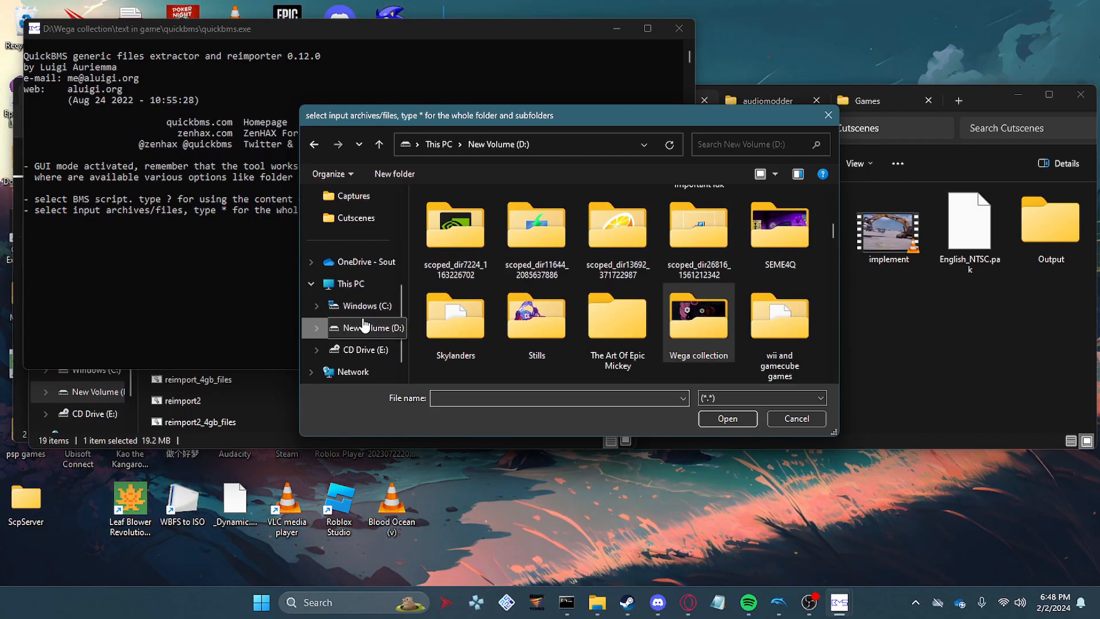
scroll(576, 259, "down", 2)
scroll(752, 294, "up", 1)
double_click(770, 235)
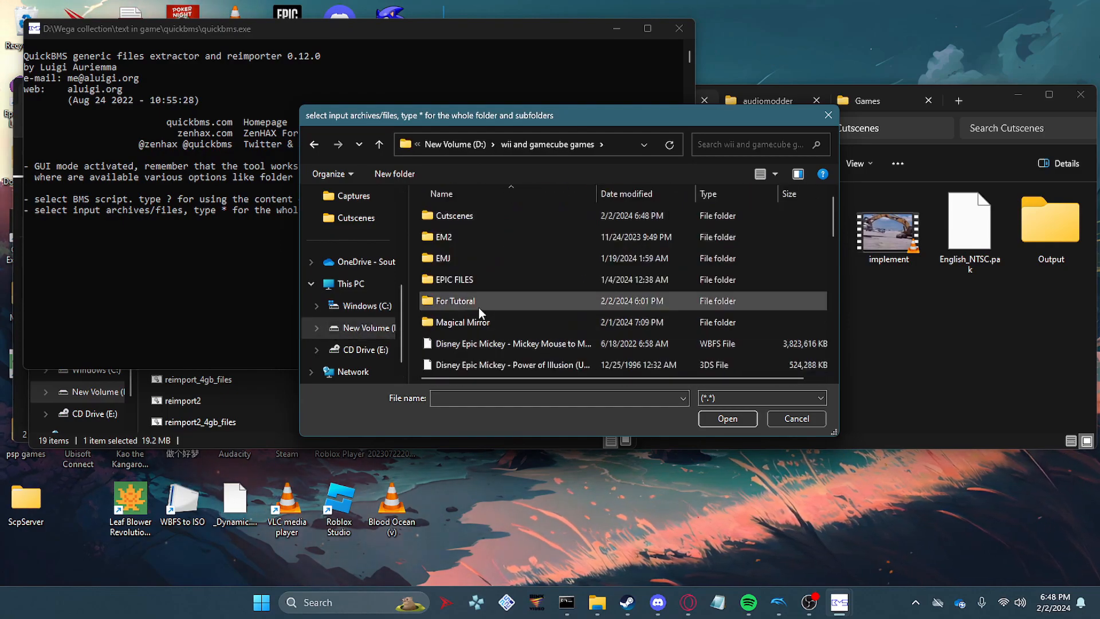
double_click(487, 212)
left_click(780, 273)
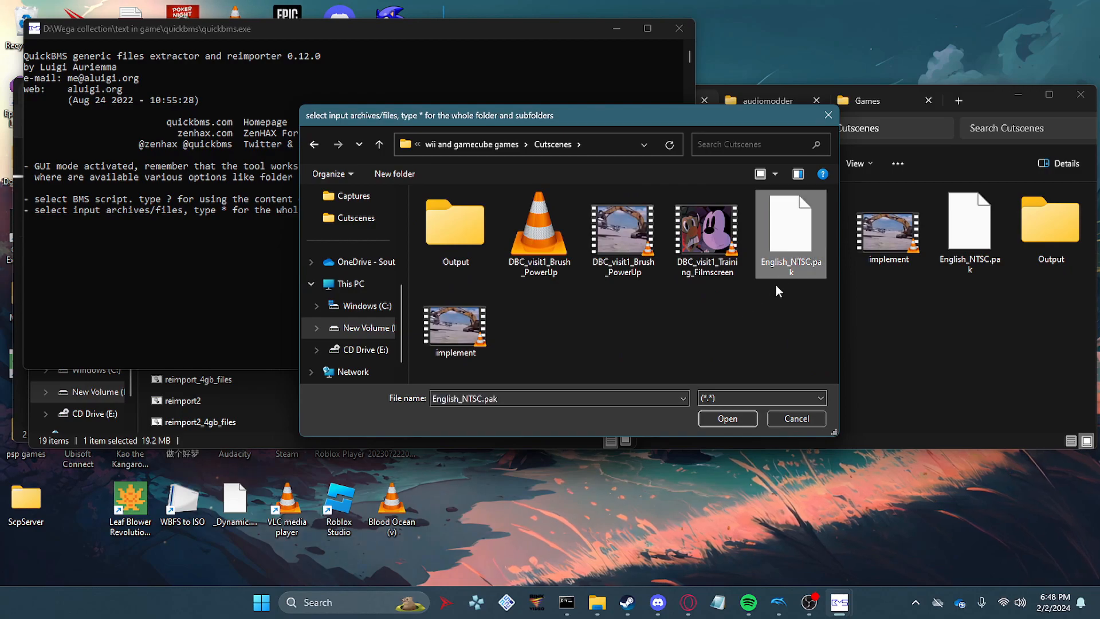
left_click(734, 425)
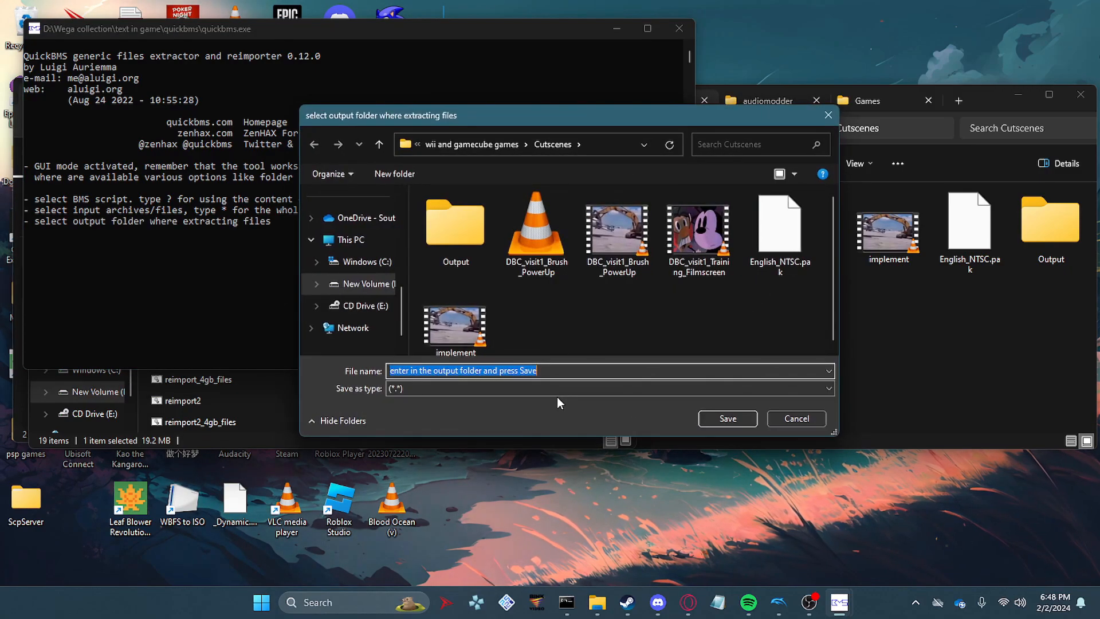
Step: Extract the archive into the Output folder inside Cutscenes and quit QuickBMS
double_click(450, 220)
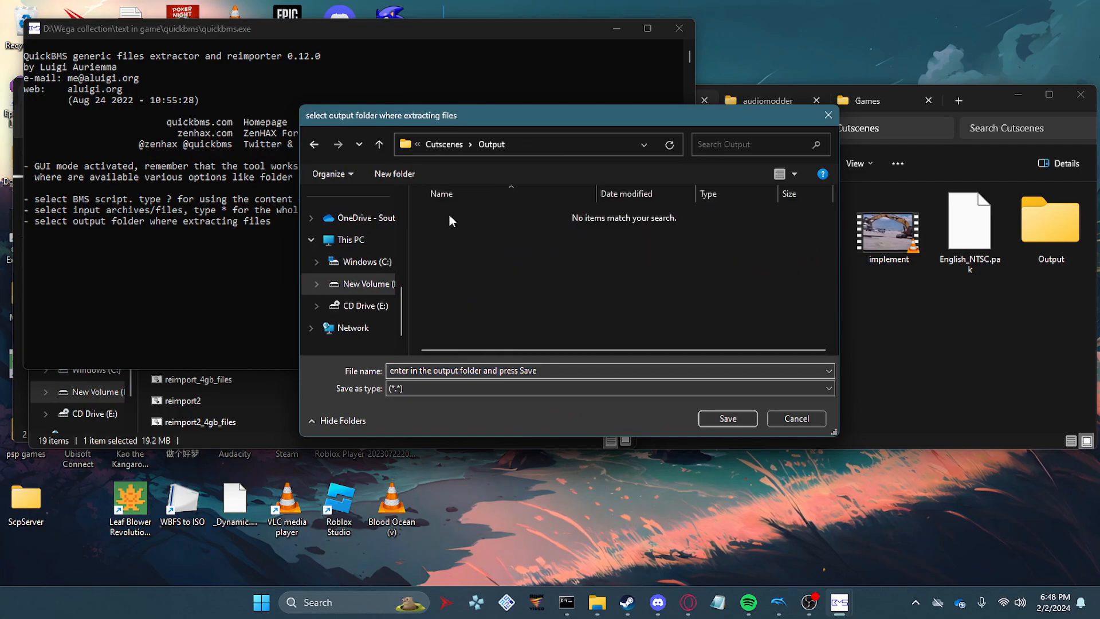
left_click(741, 416)
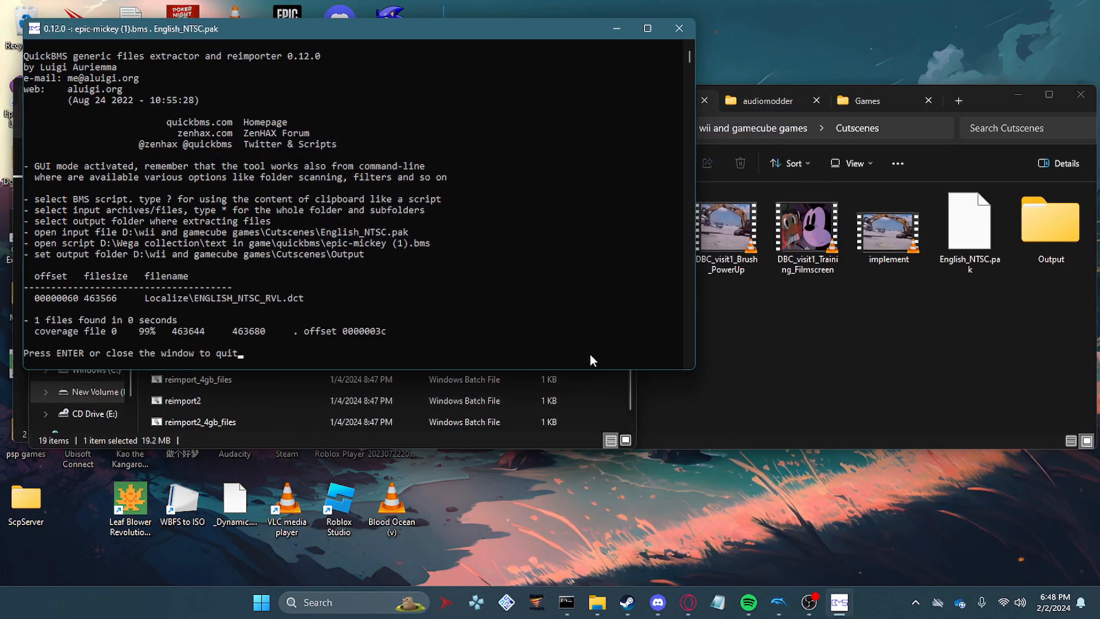
key("Return")
Step: Open the extracted Localize folder inside the Output folder
left_click(865, 298)
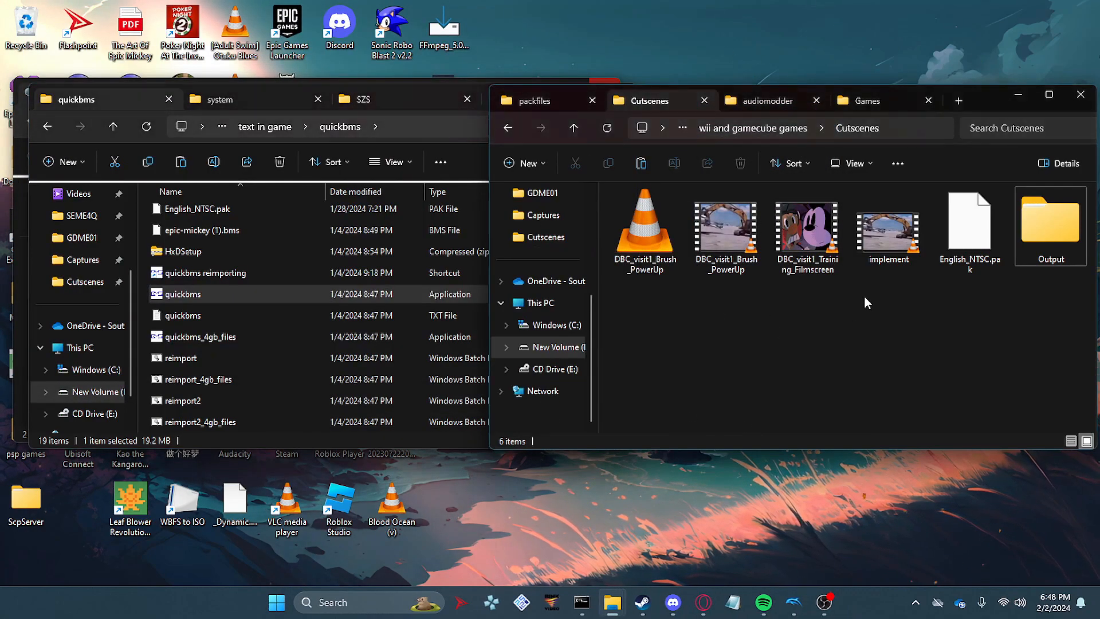
double_click(1015, 223)
double_click(673, 220)
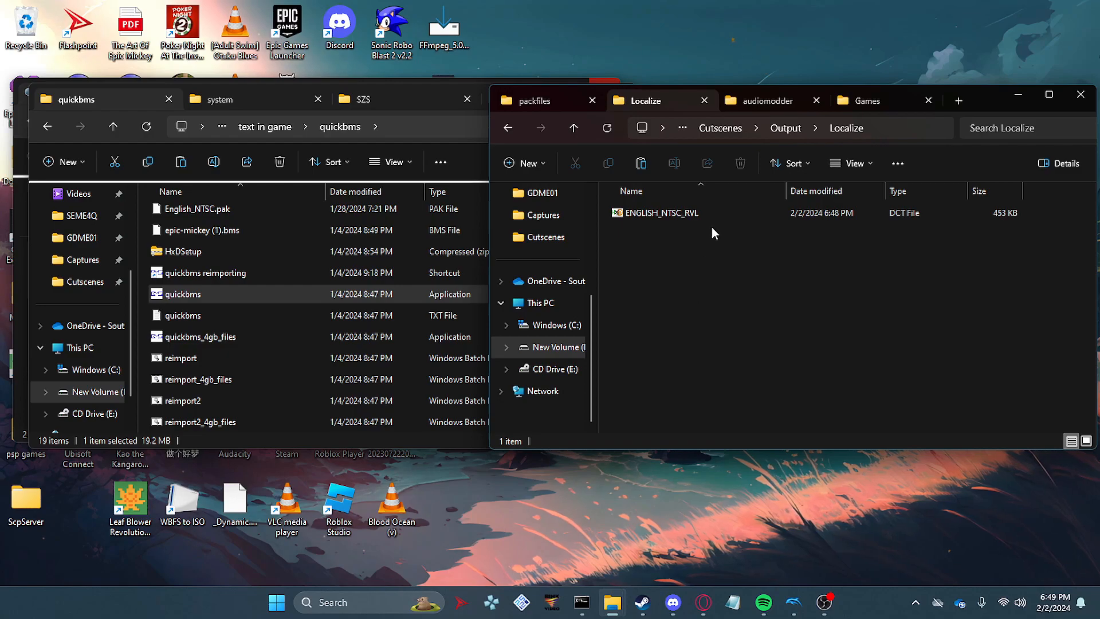
left_click(10, 357)
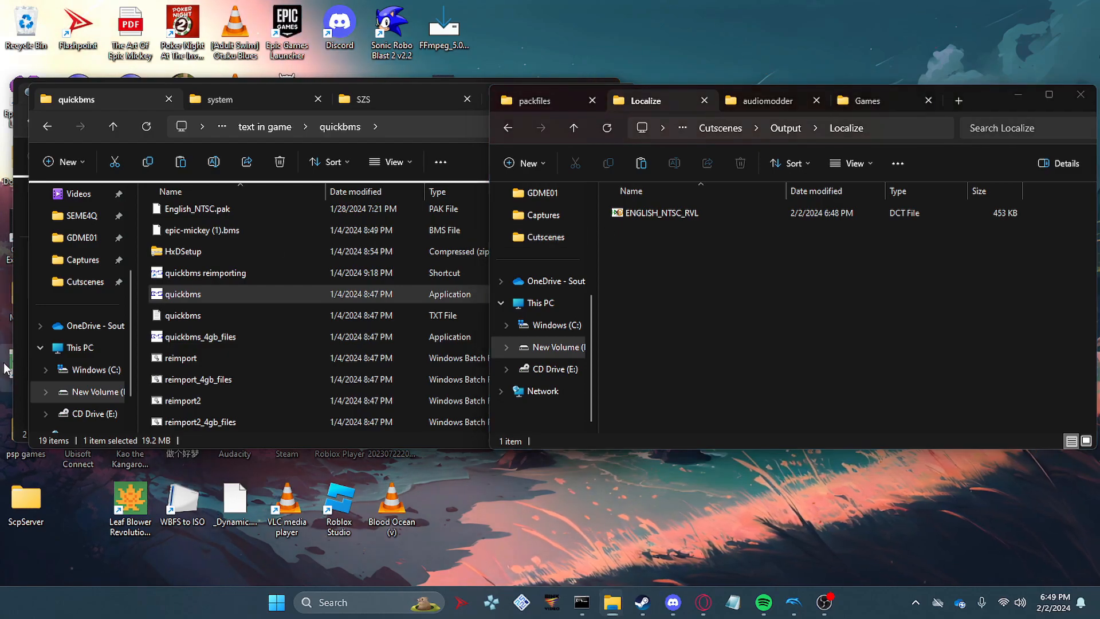
double_click(3, 368)
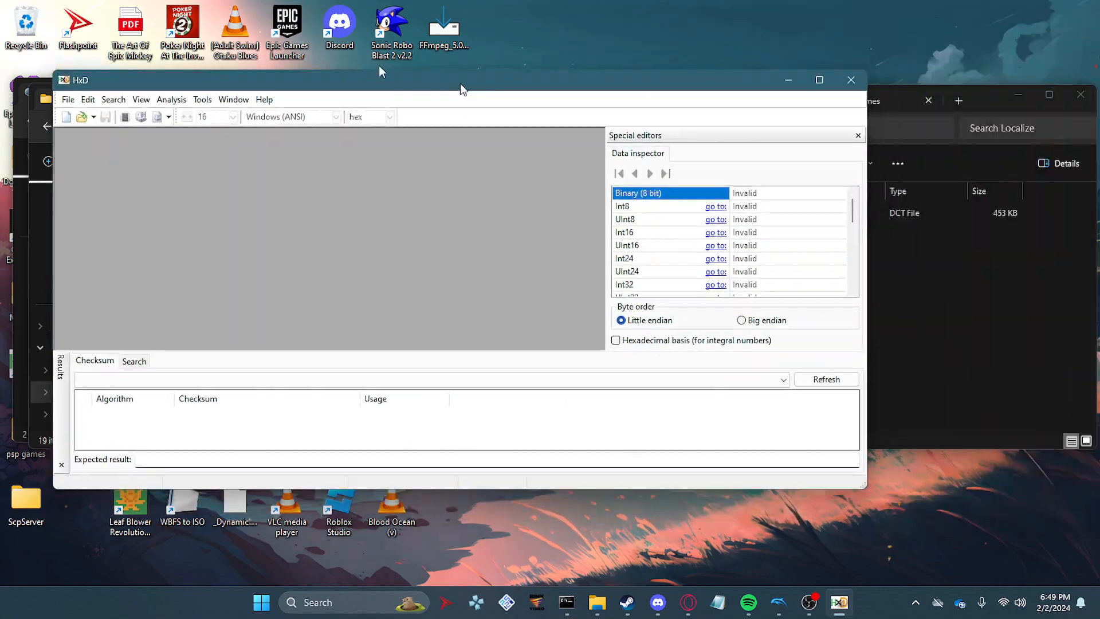
left_click_drag(460, 84, 483, 84)
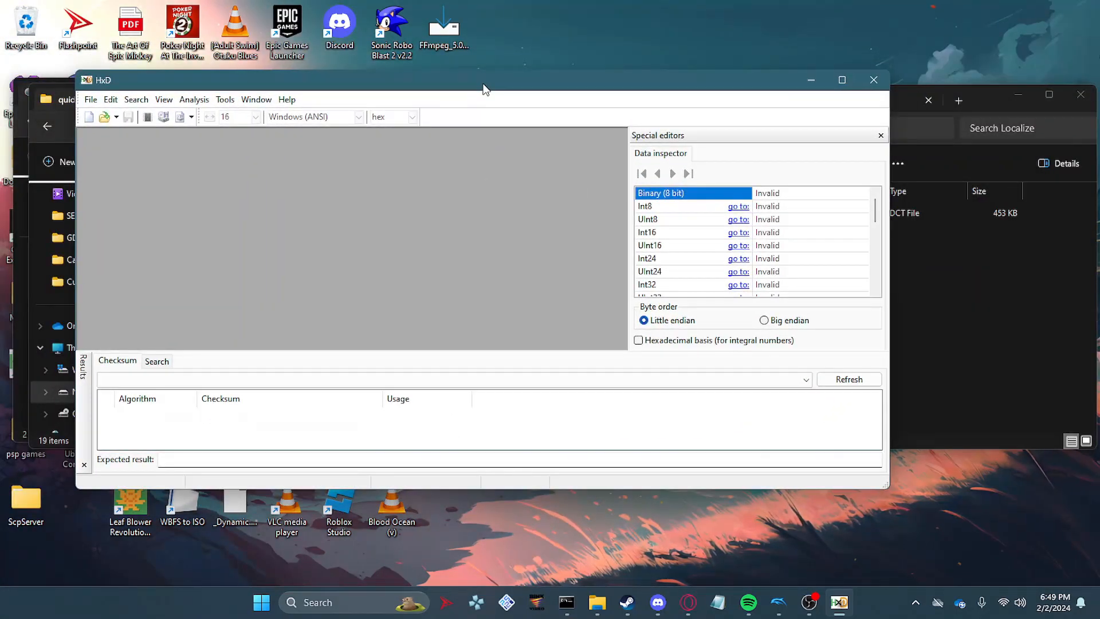
double_click(100, 85)
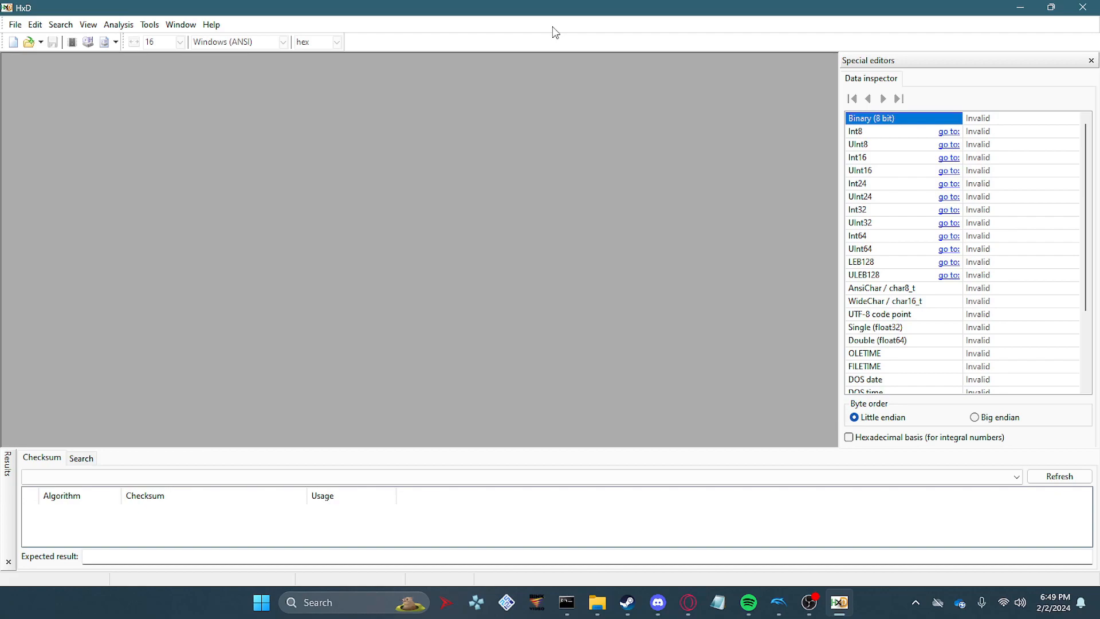
left_click(1077, 7)
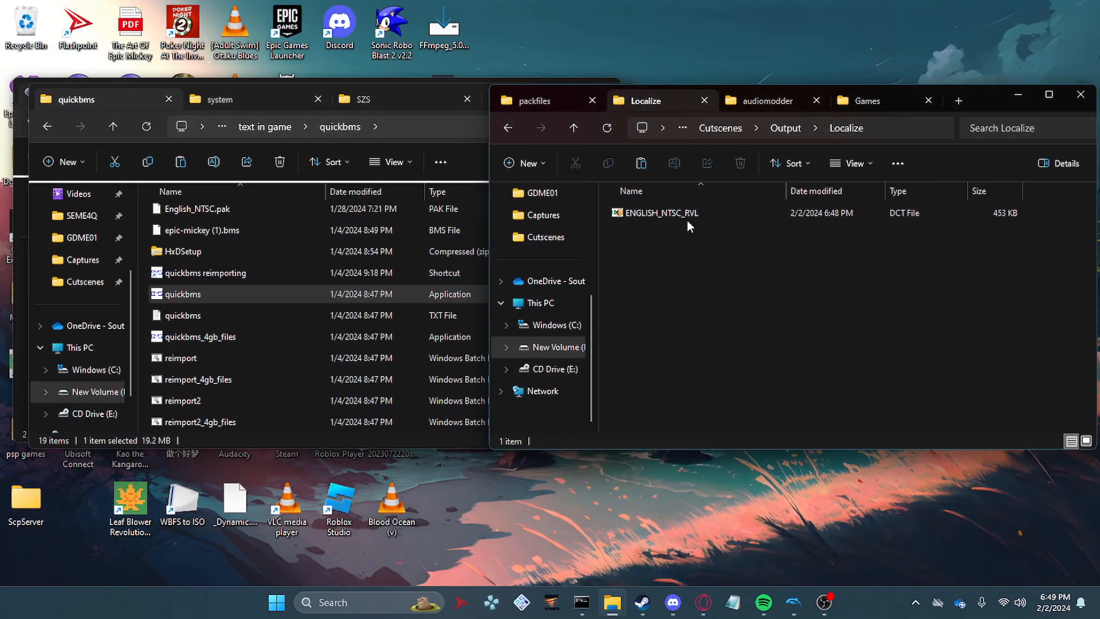
Step: Open ENGLISH_NTSC_RVL.dct from the Localize folder in HxD and look through its decoded dialogue text
left_click(649, 215)
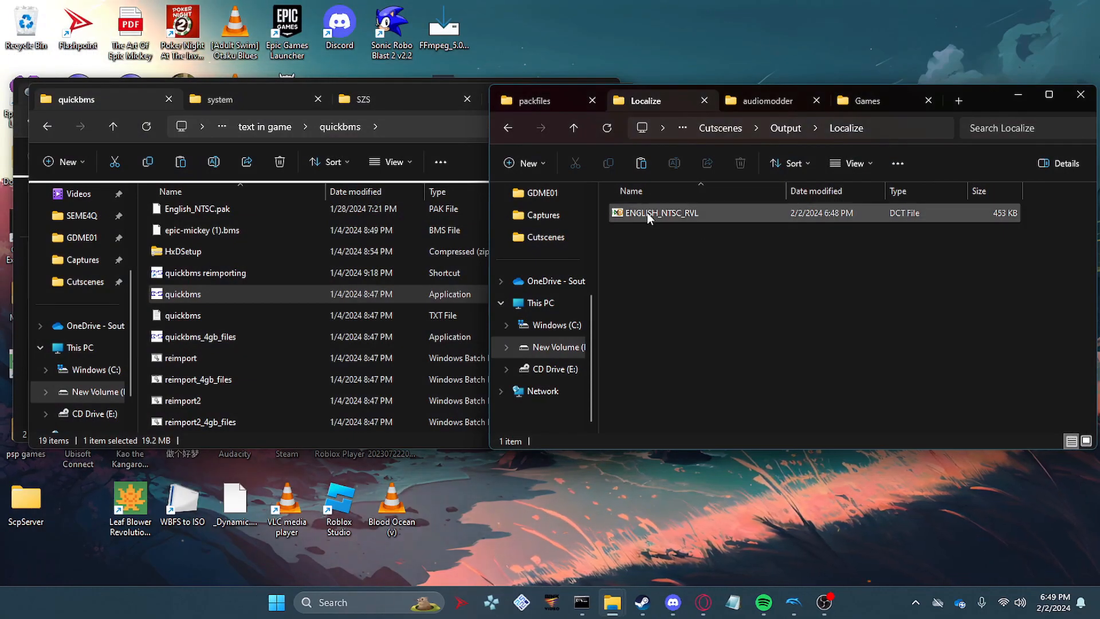
double_click(649, 215)
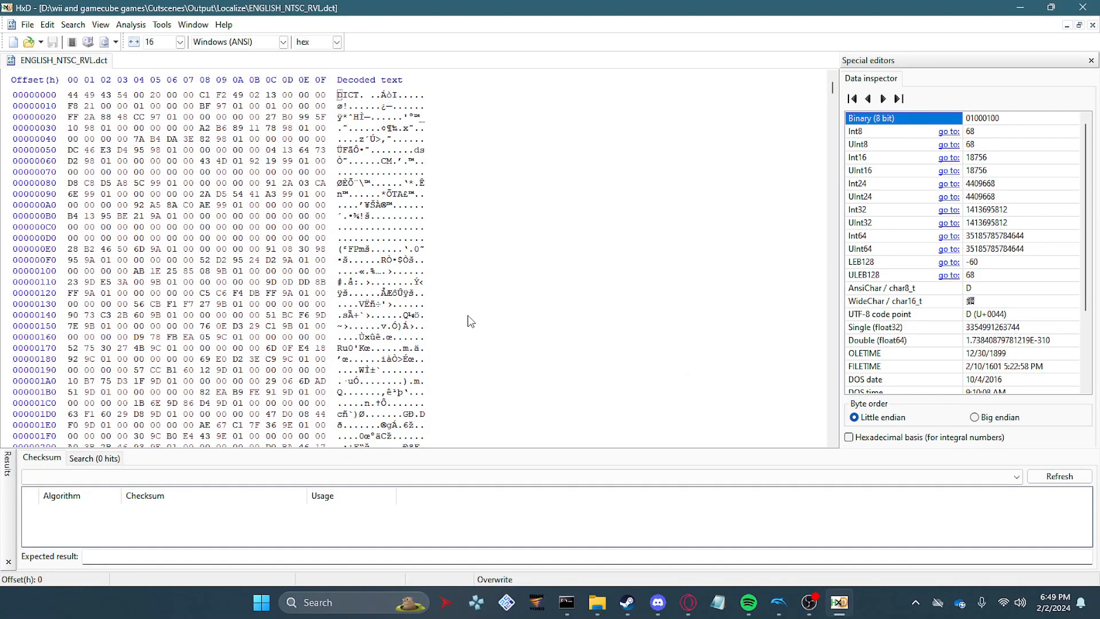
scroll(452, 319, "down", 10)
scroll(450, 313, "down", 6)
left_click_drag(833, 90, 868, 209)
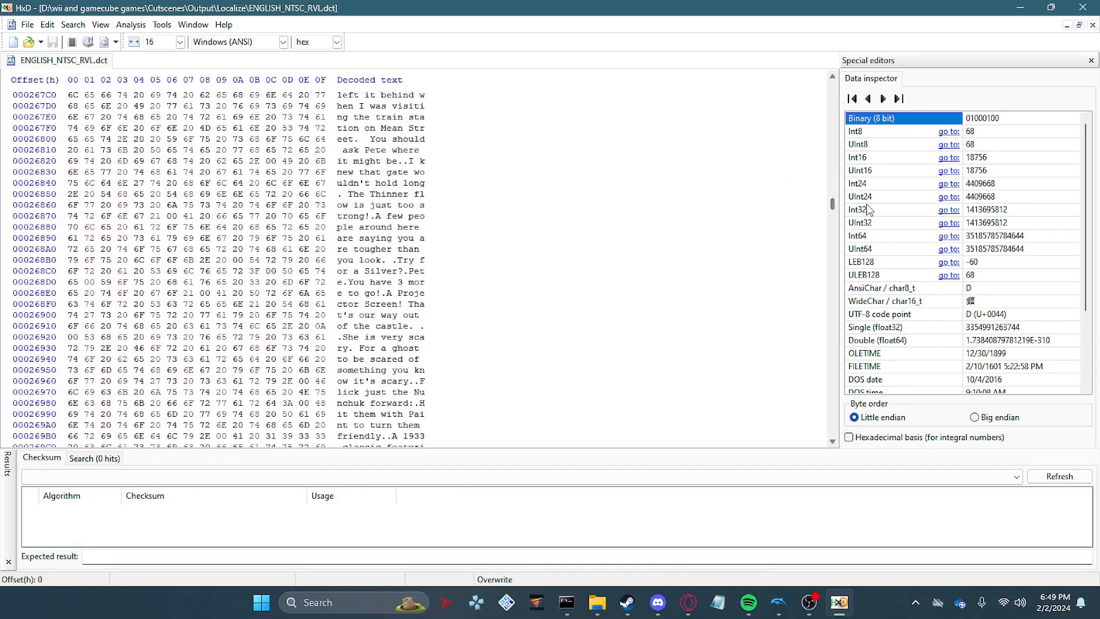
left_click(382, 226)
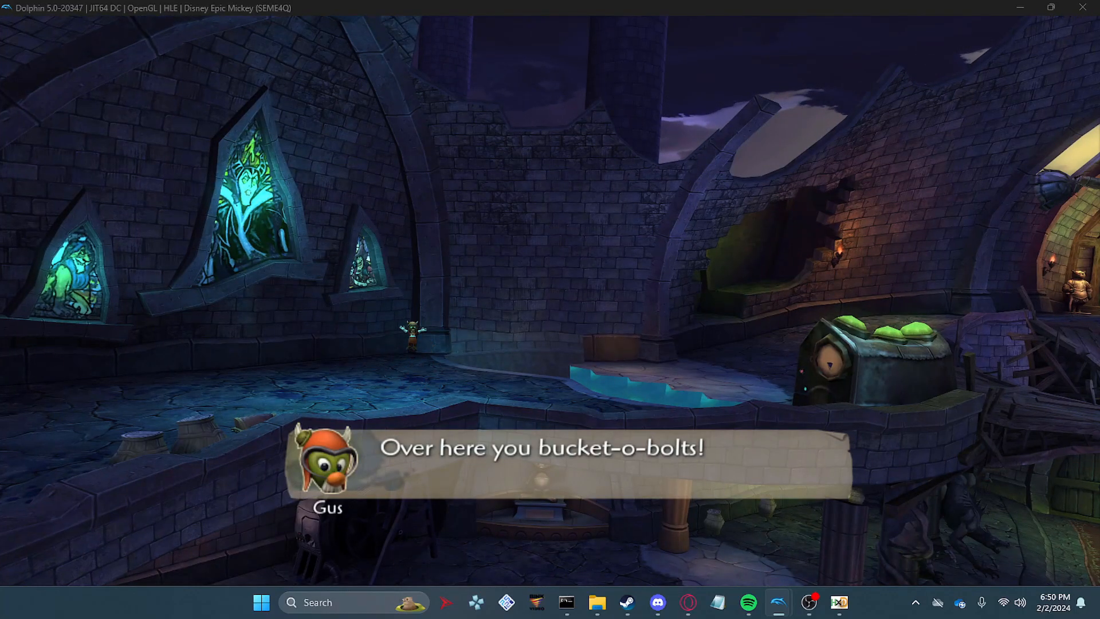
Step: Switch from the game back to HxD and find all occurrences of the text string Gus, searching in all directions
key("alt+Tab")
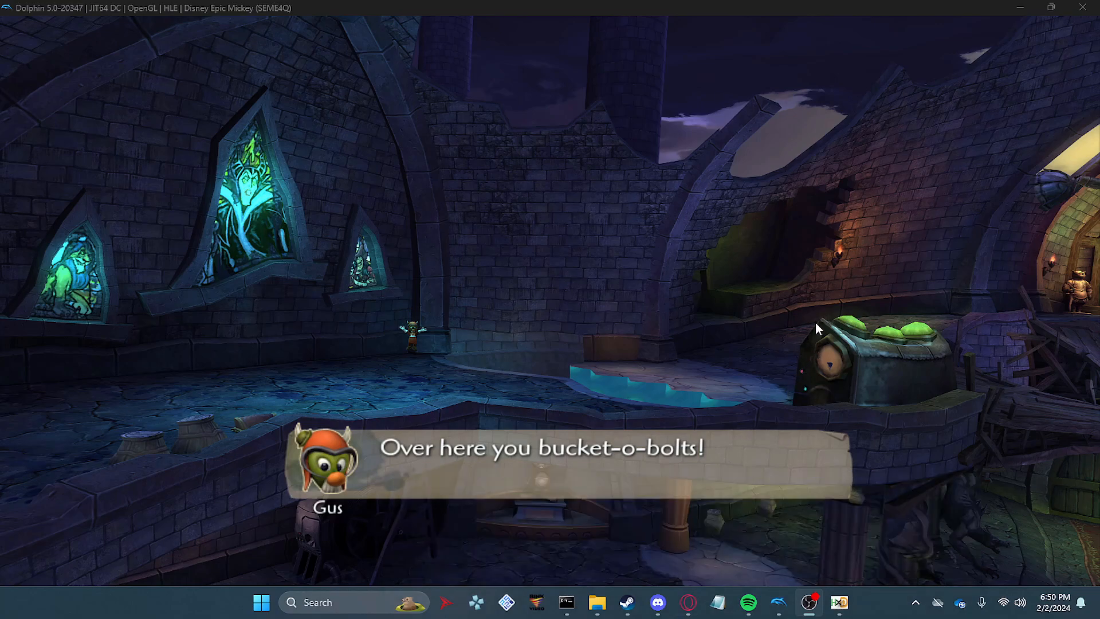
left_click(840, 602)
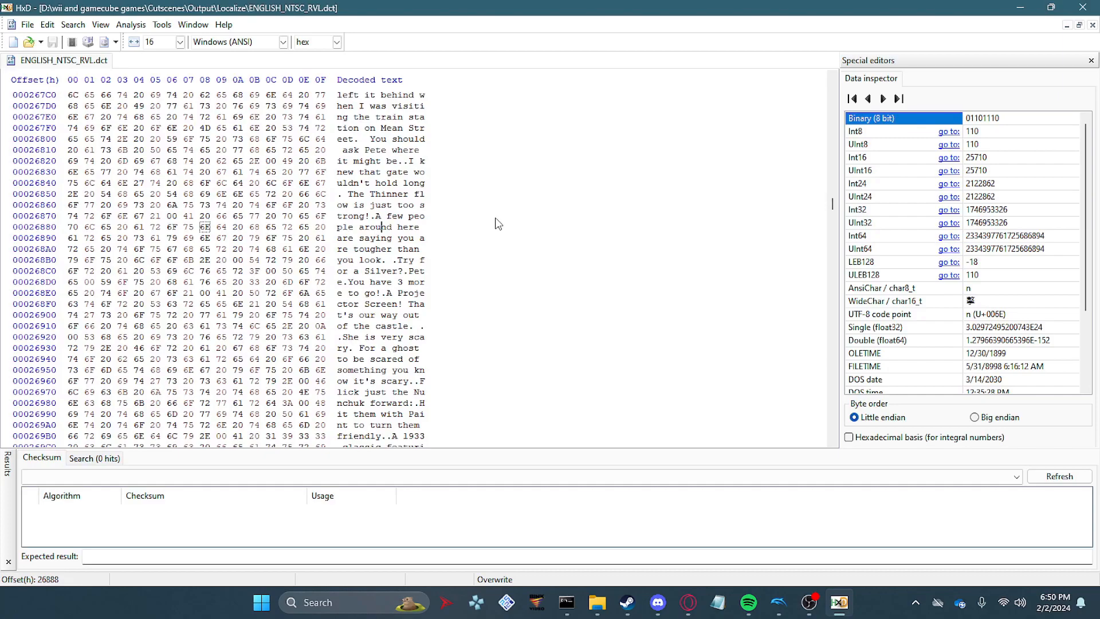
key("ctrl+f")
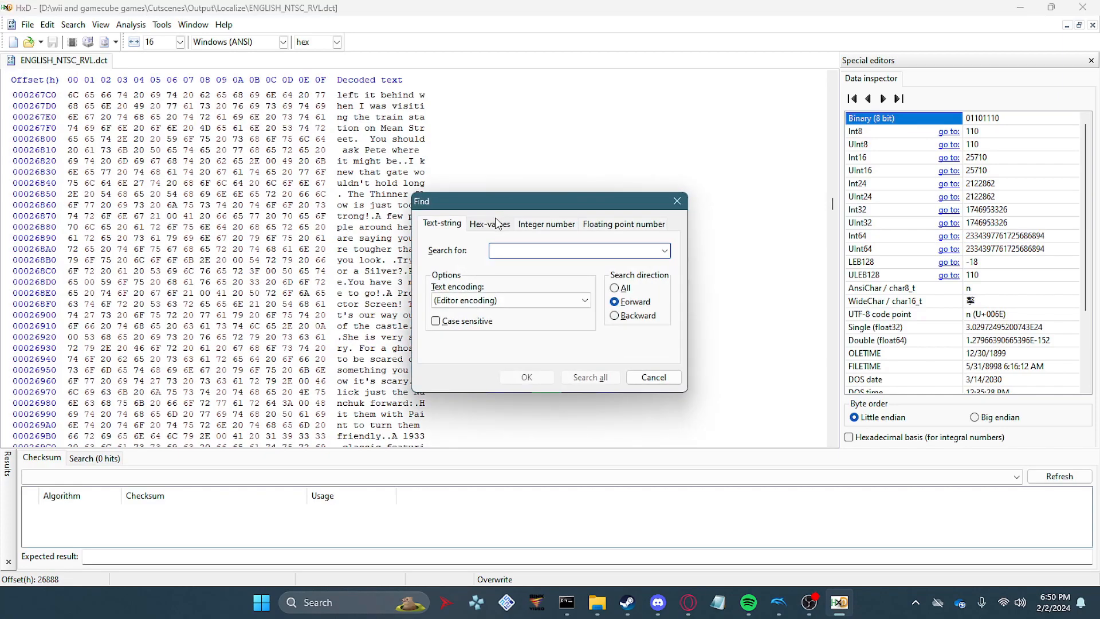
left_click(630, 301)
left_click(622, 287)
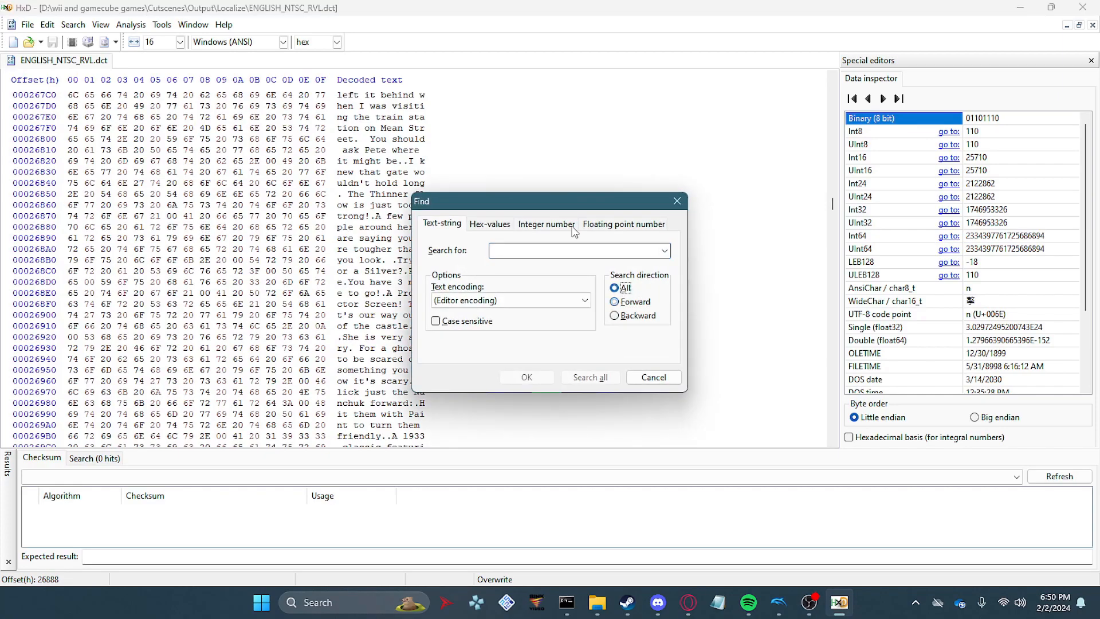
left_click(539, 250)
type("Gus")
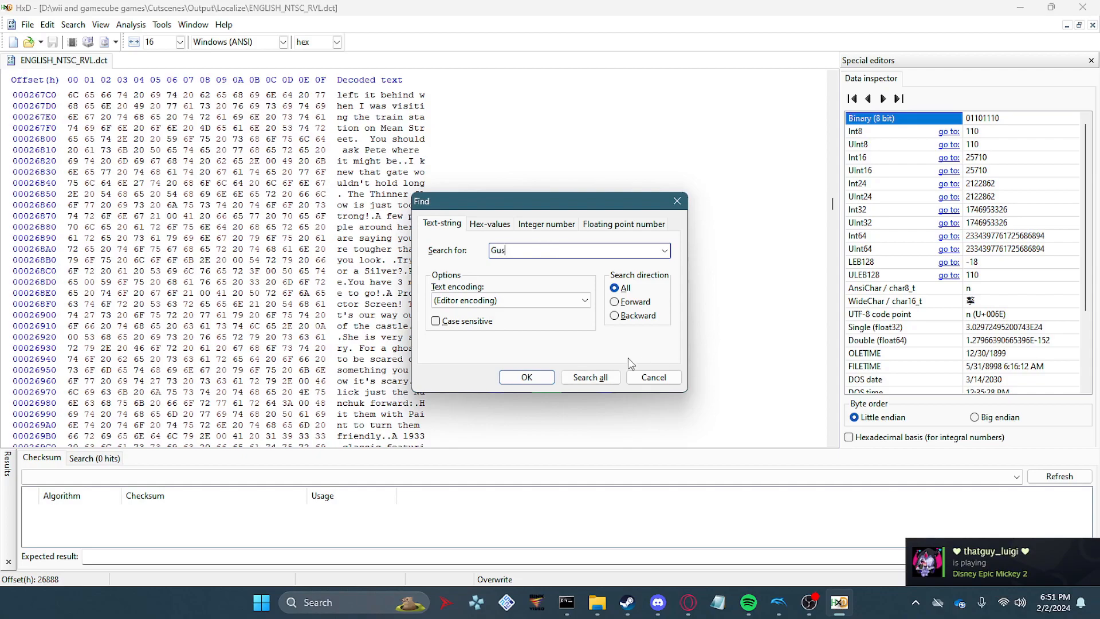
left_click(595, 377)
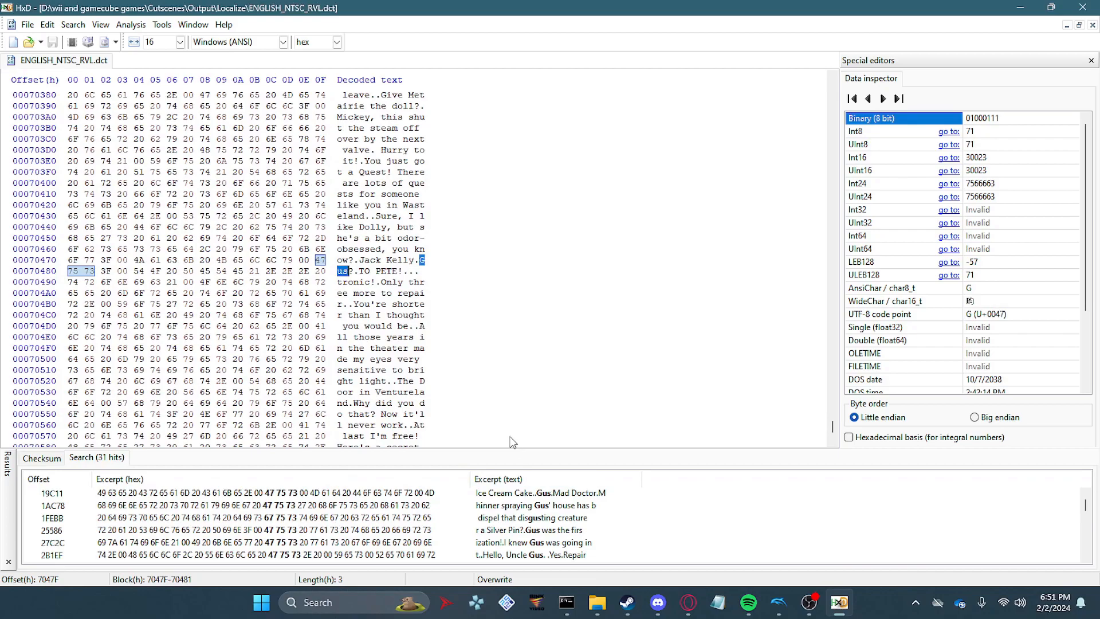
key("ctrl+f")
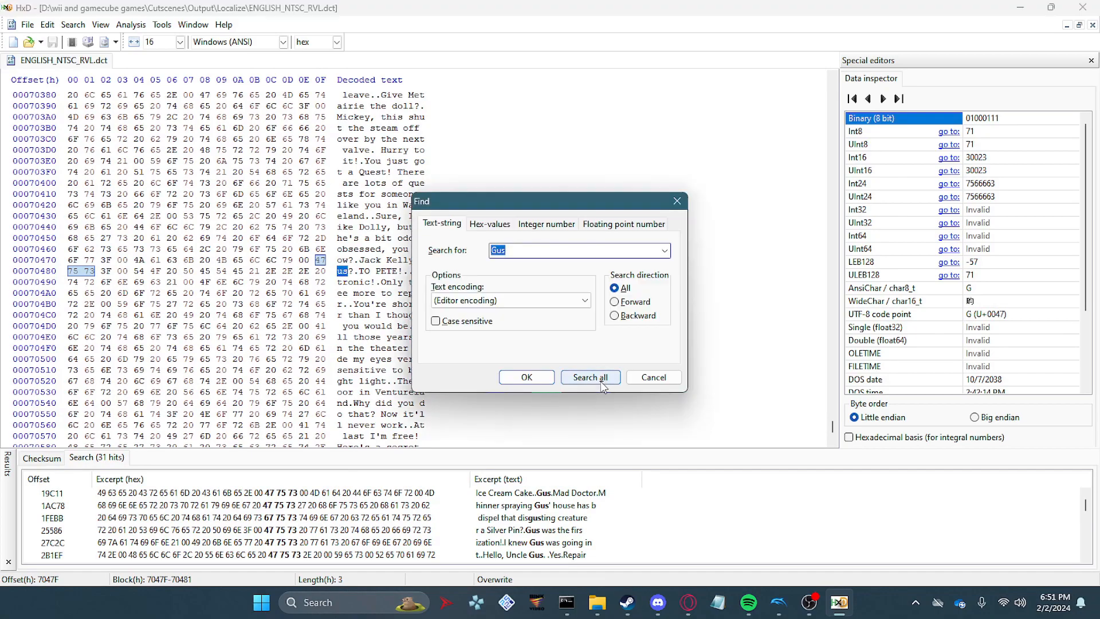
left_click(653, 377)
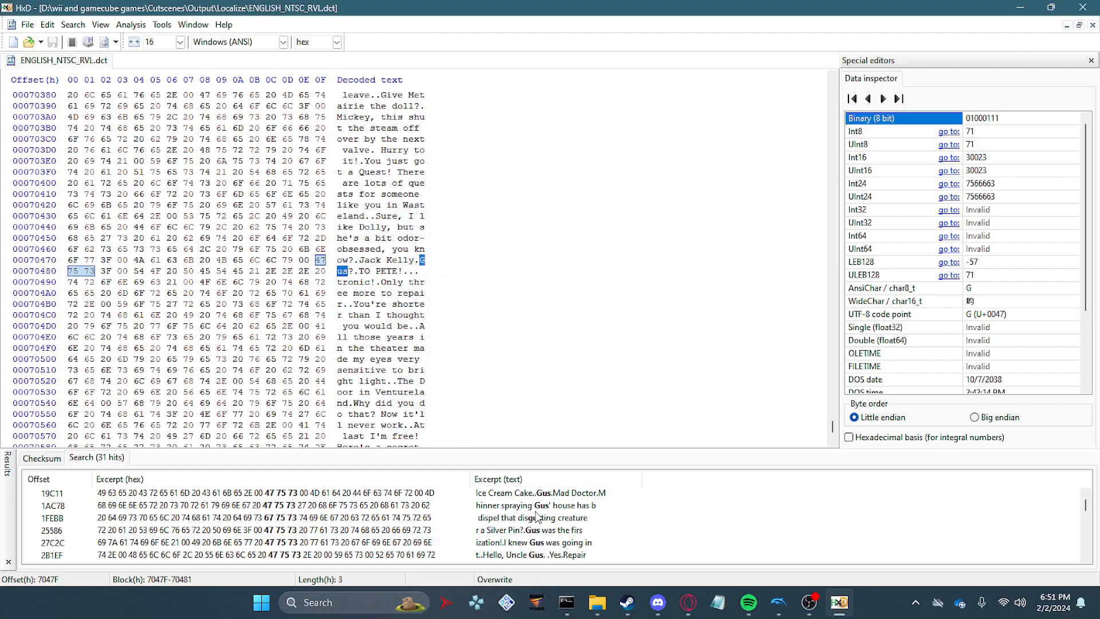
Step: Go to the Gus search hit at offset 19C11 and select the 00 byte directly after the name
left_click(555, 498)
double_click(555, 498)
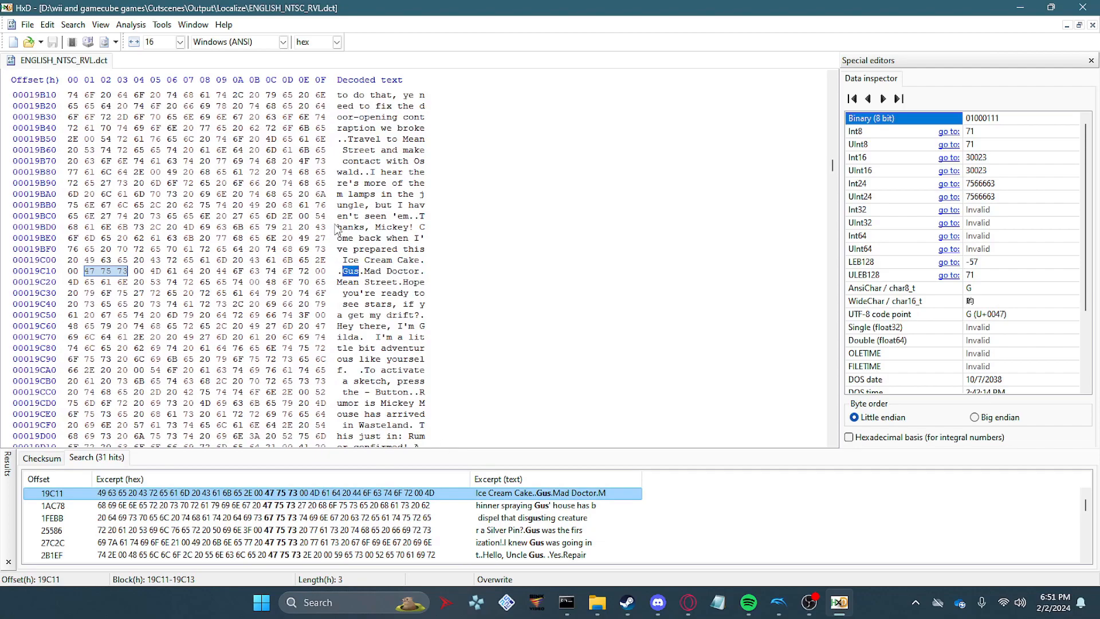
left_click(362, 270)
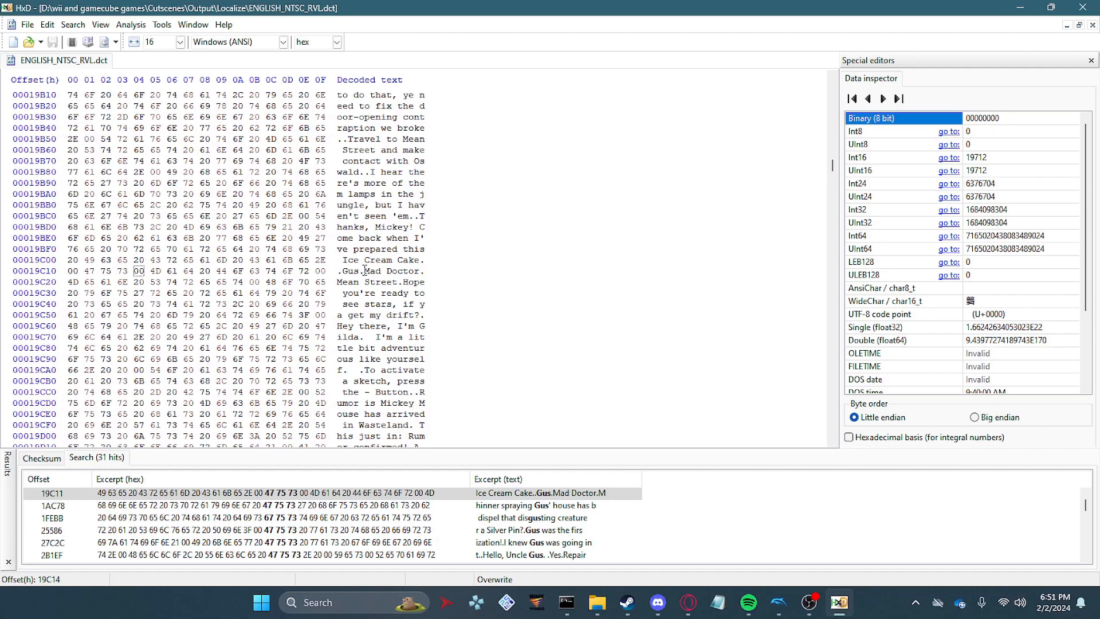
key("shift+Right")
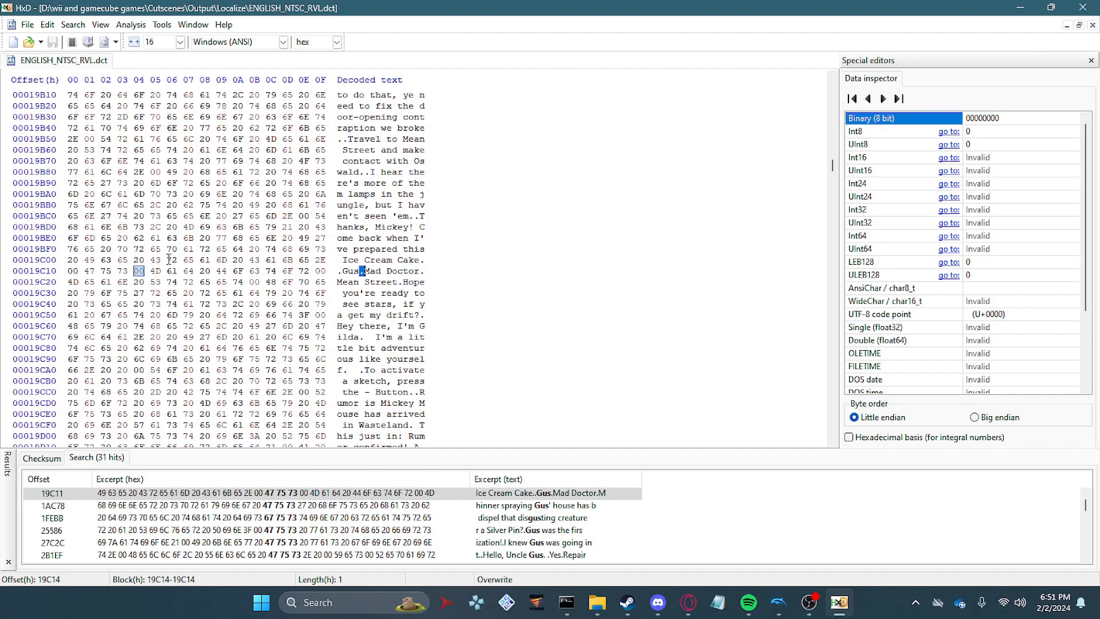
Step: Try overwriting the C of Cream in the Ice Cream Cake line with byte 2E, and undo the edit
left_click(364, 260)
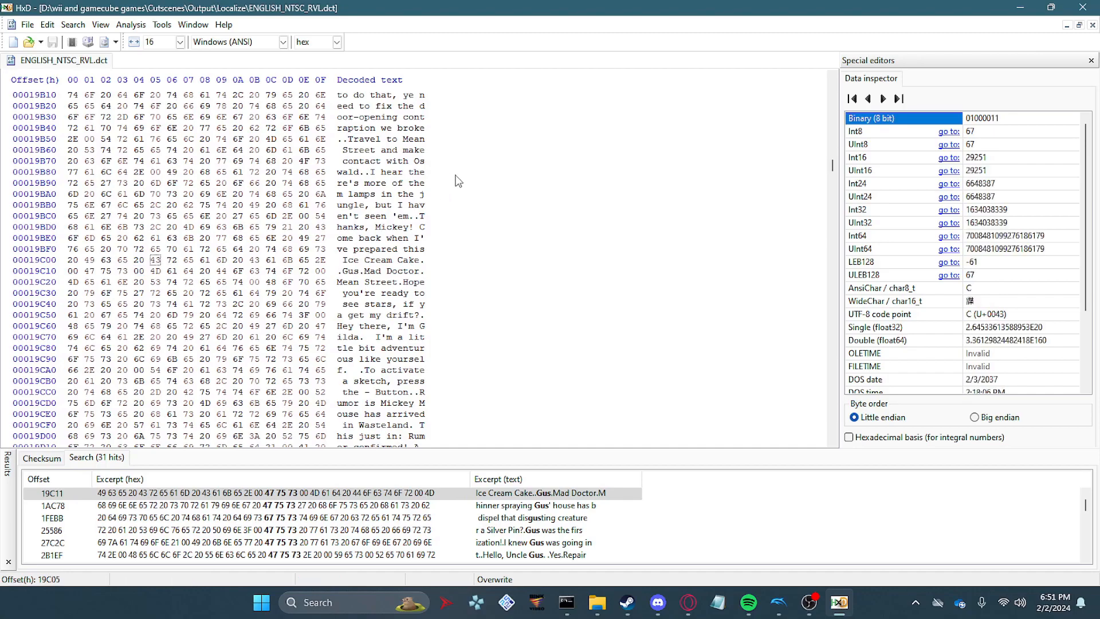
type("2e")
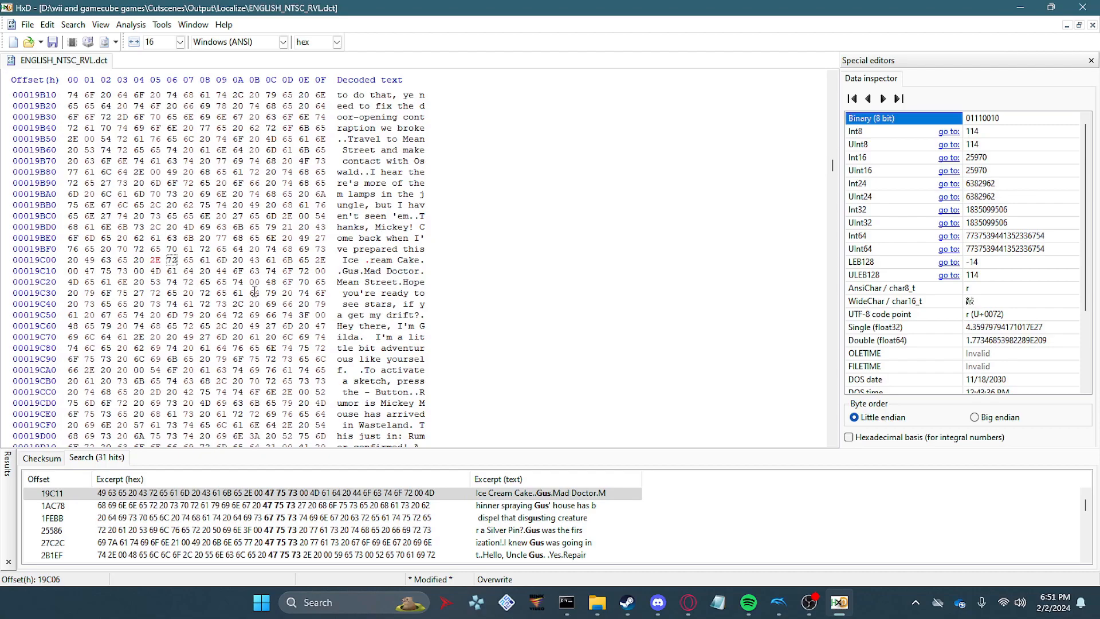
key("ctrl+z")
Step: Select the name Gus at offset 19C11 and look through the other Gus search hits
left_click(361, 271)
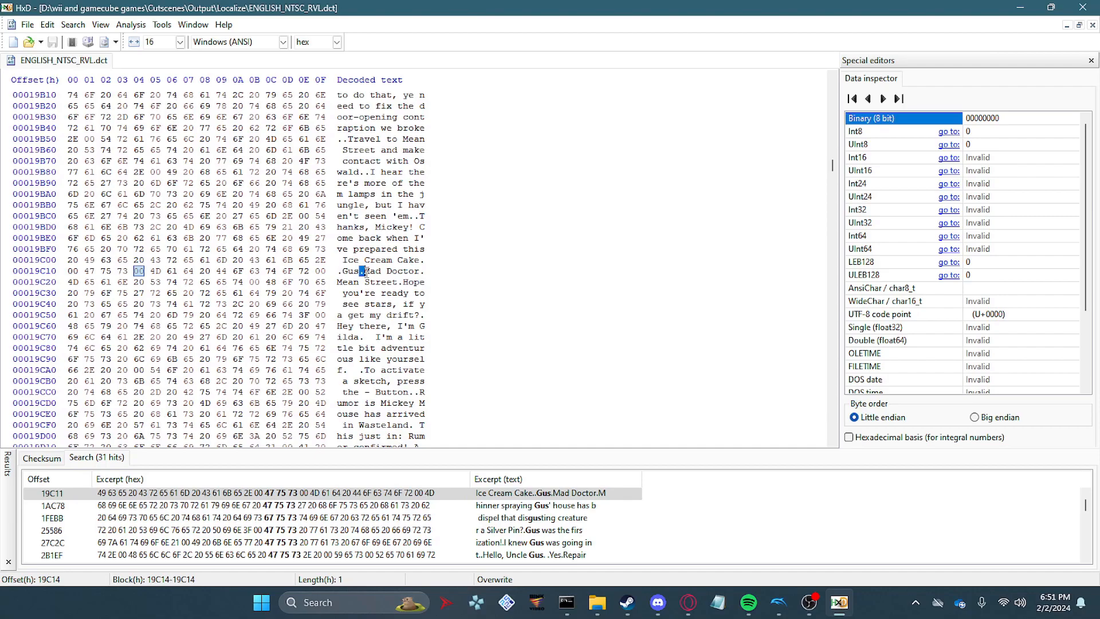
left_click_drag(345, 272, 357, 270)
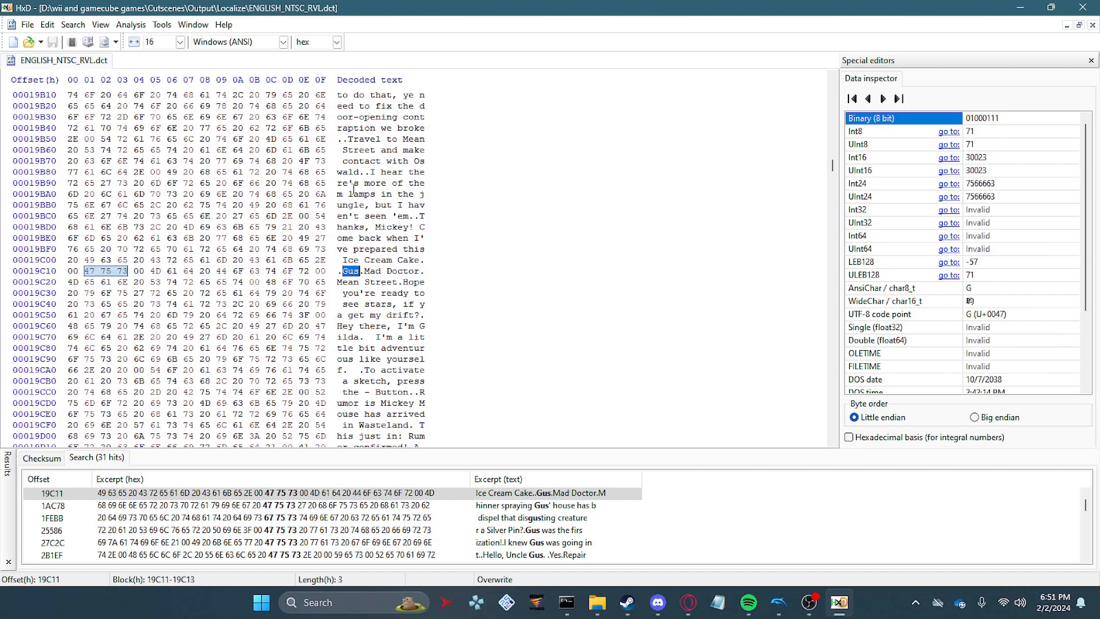
scroll(573, 522, "down", 3)
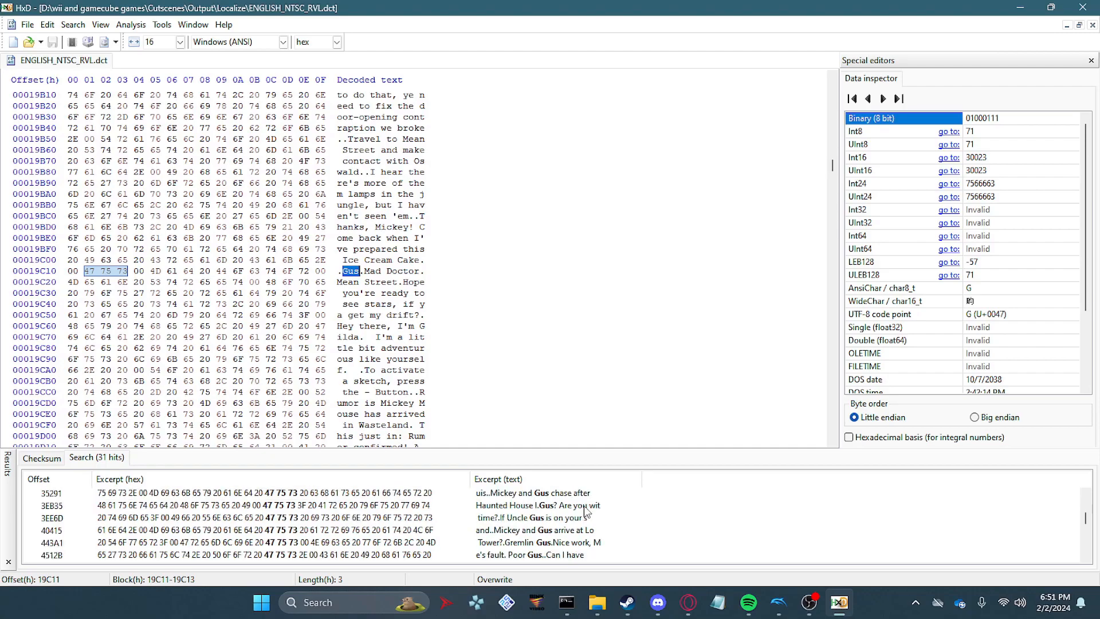
scroll(573, 522, "down", 3)
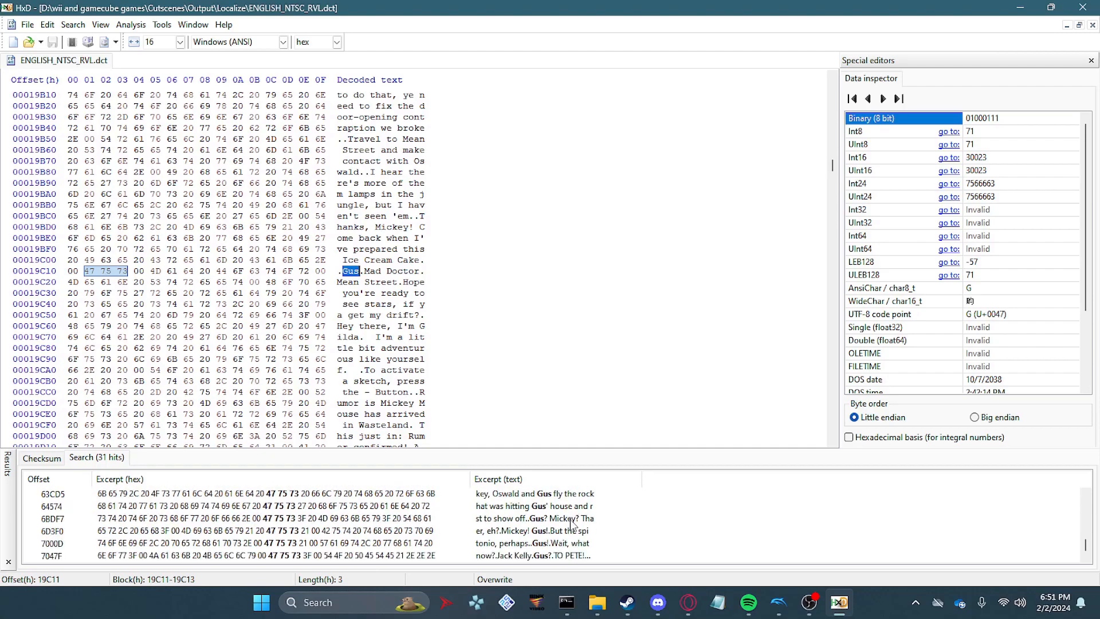
scroll(571, 523, "up", 6)
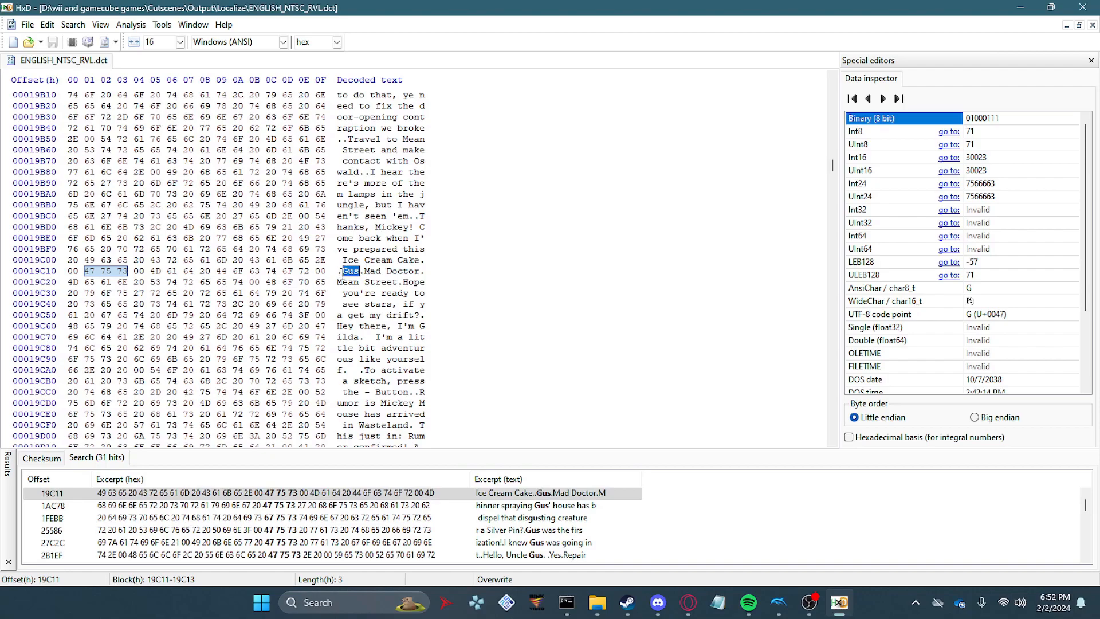
Step: Select the name Gus at offset 19C11, check the speaker name in the game's dialogue in Dolphin, and return to HxD
left_click(343, 272)
left_click(360, 272)
left_click_drag(343, 272, 359, 275)
mouse_move(779, 602)
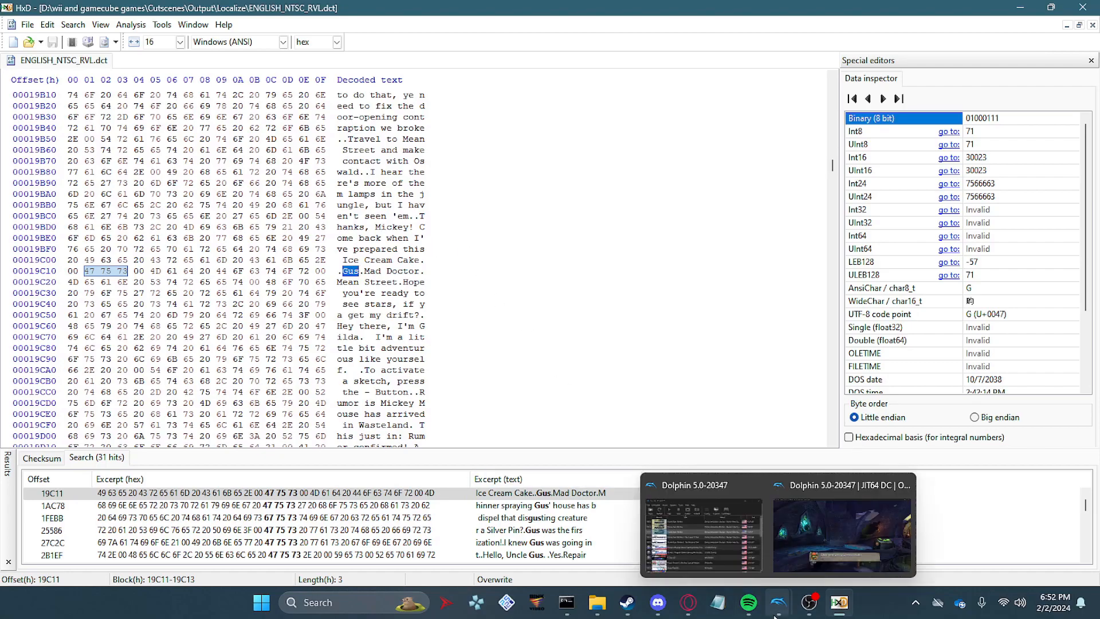
left_click(816, 558)
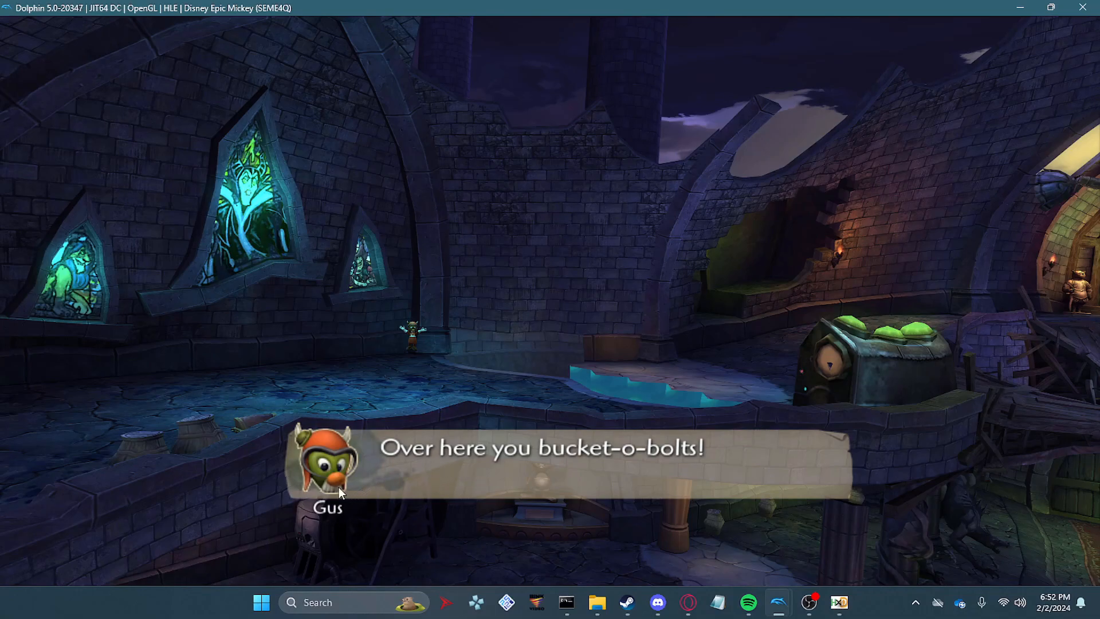
left_click(839, 601)
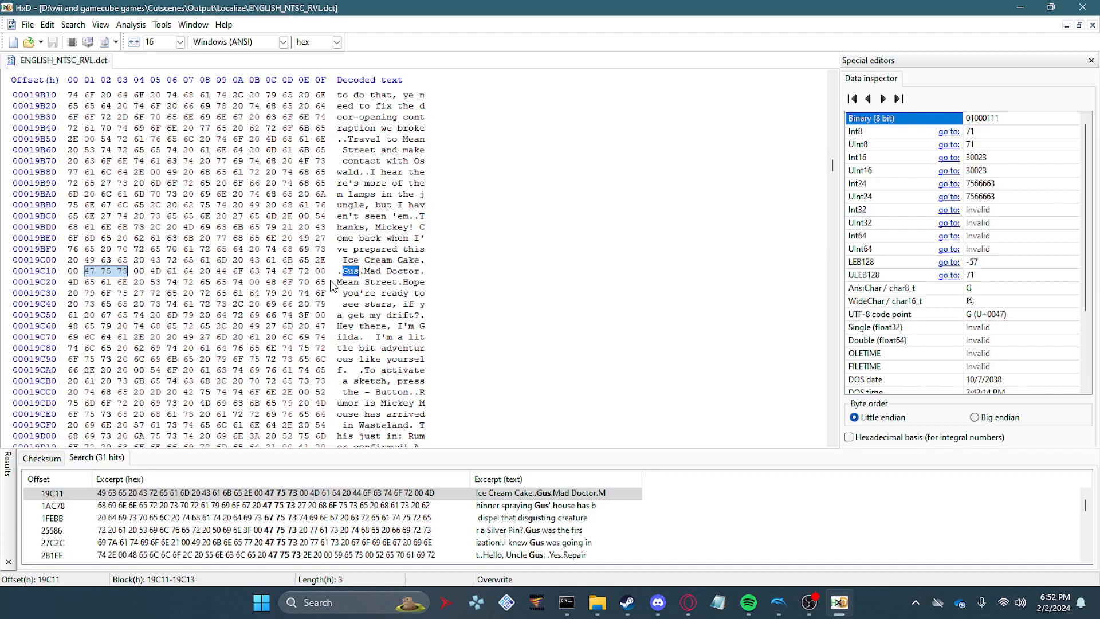
Step: Overwrite the name Gus at offset 19C11 with Cip in the decoded text
left_click(356, 273)
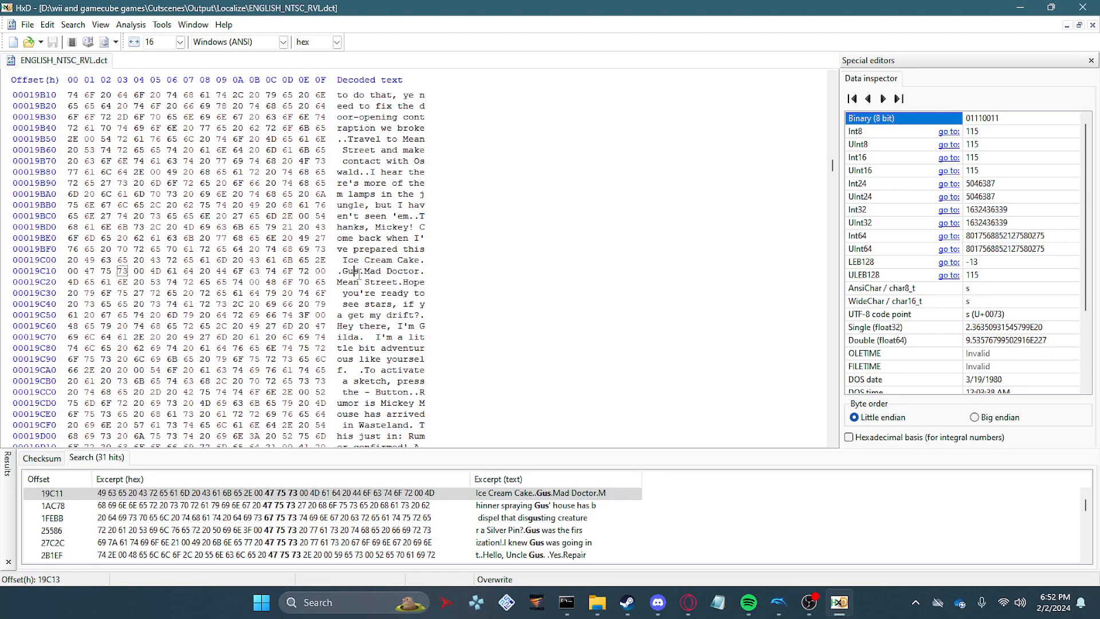
key("Left")
key("Left")
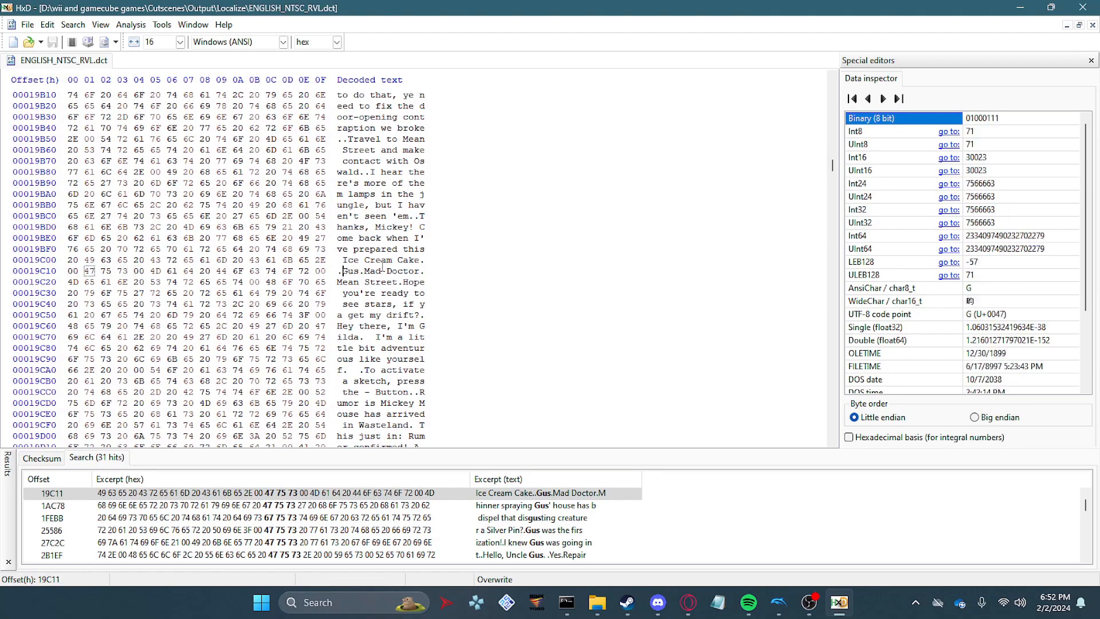
type("Cip")
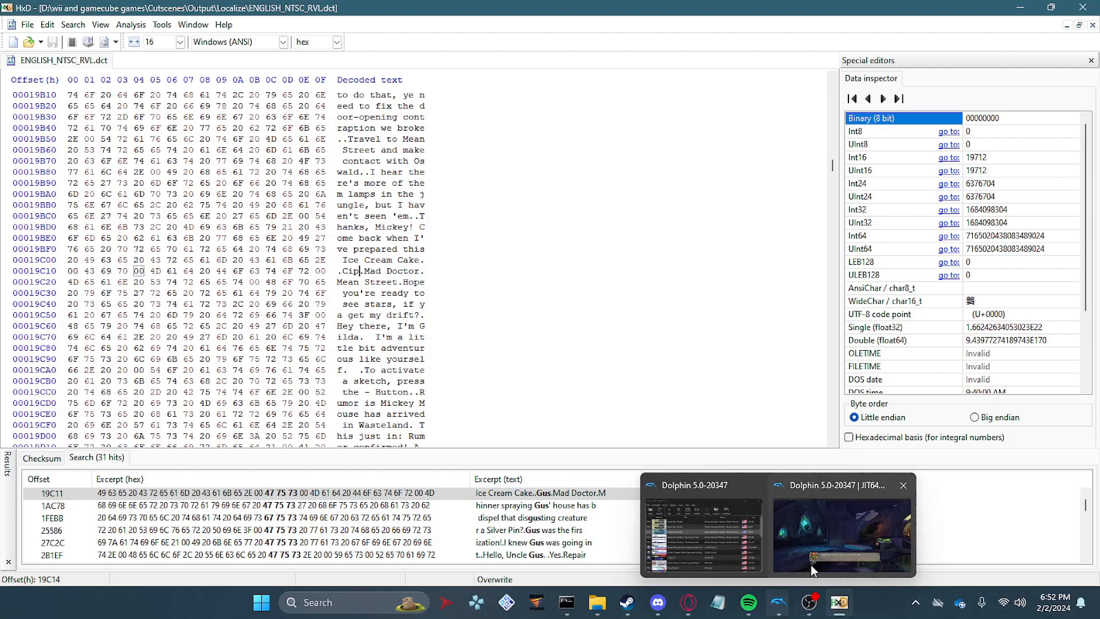
Step: Check the dialogue line in the game, and find all occurrences of the text "Over here you bucket" in HxD
left_click(787, 561)
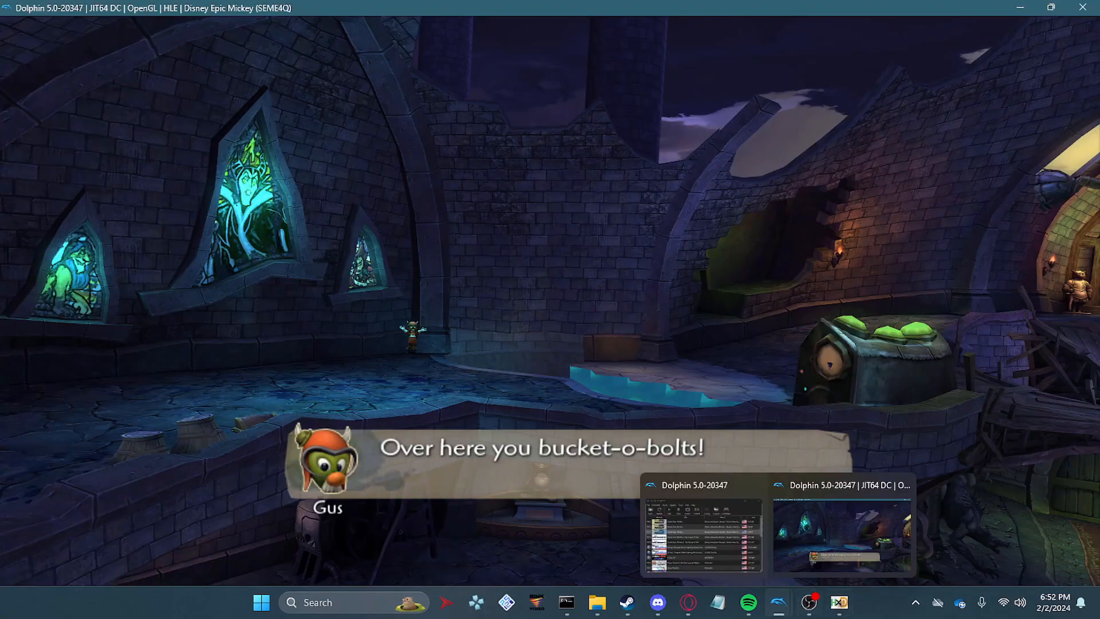
left_click(839, 602)
key("ctrl+f")
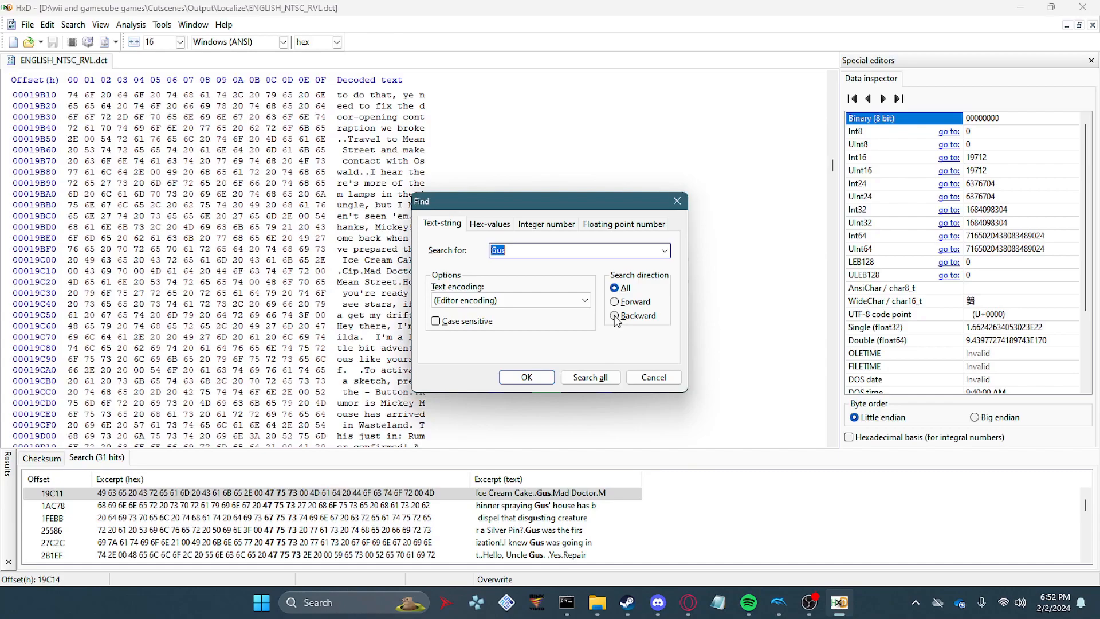
type("Over here you bucket")
left_click(590, 377)
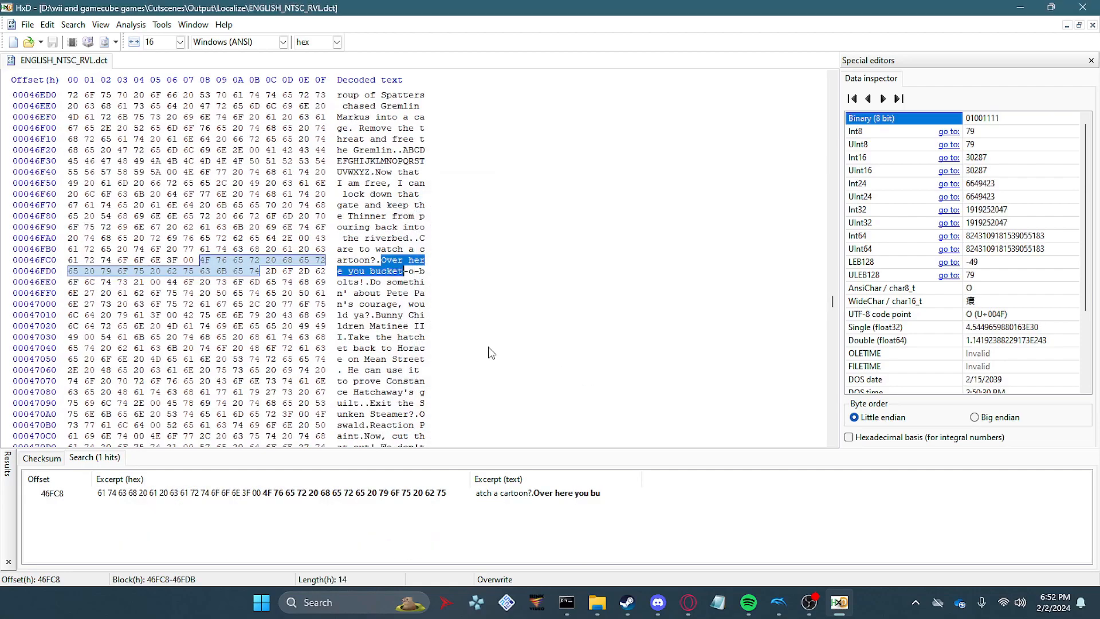
Step: Overwrite the bucket-o-bolts dialogue line from offset 46FC8 with "See ya in epic mickey 3!"
left_click(383, 260)
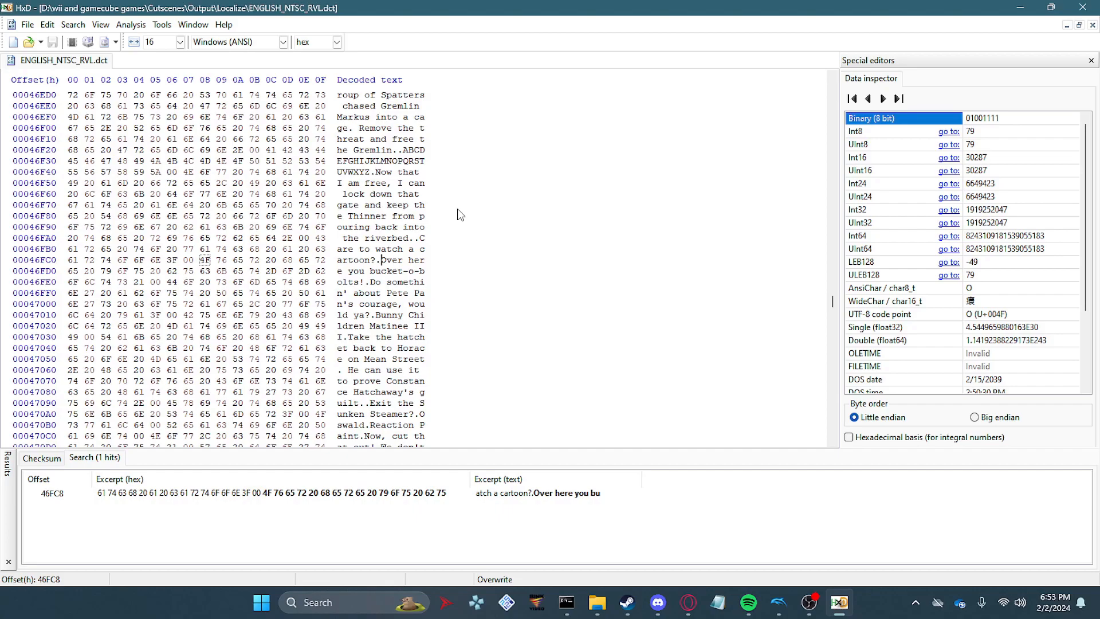
type("See ya ")
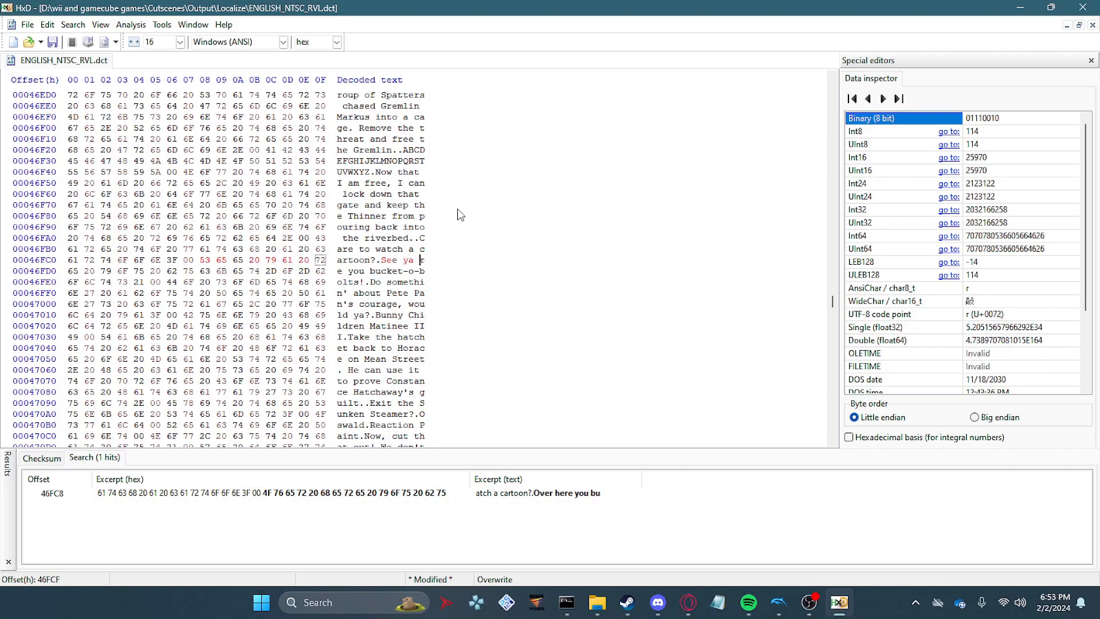
type("in e")
type("pic mickey ")
type("3")
type("!")
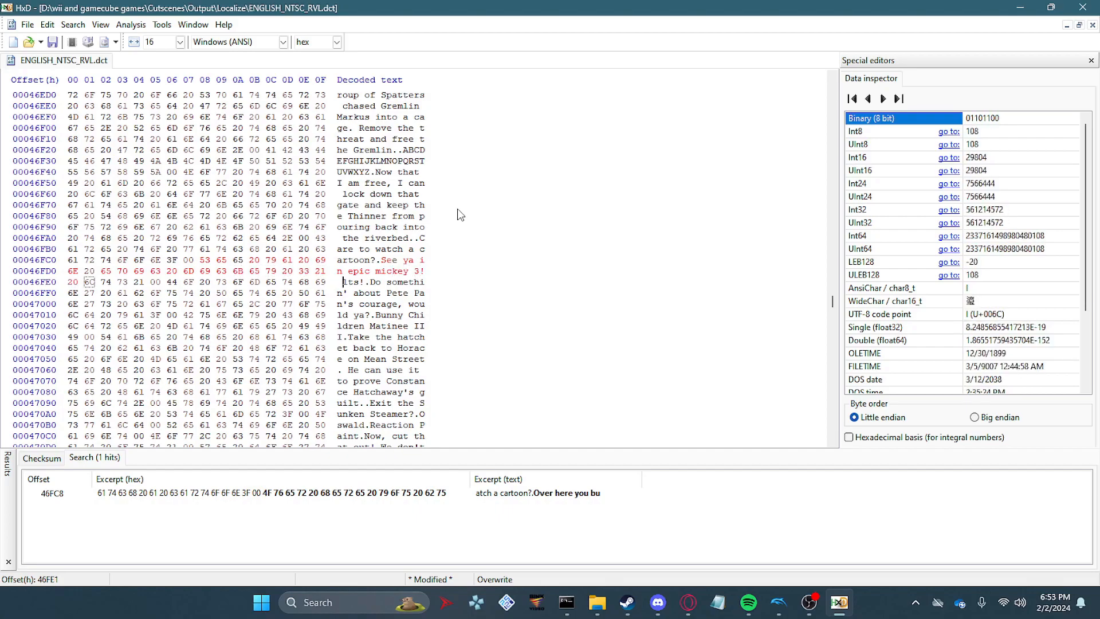
Step: Undo the last characters entered after "See ya in epic mickey 3" and re-enter the exclamation mark
key("ctrl+z")
key("ctrl+z")
key("ctrl+z")
key("ctrl+z")
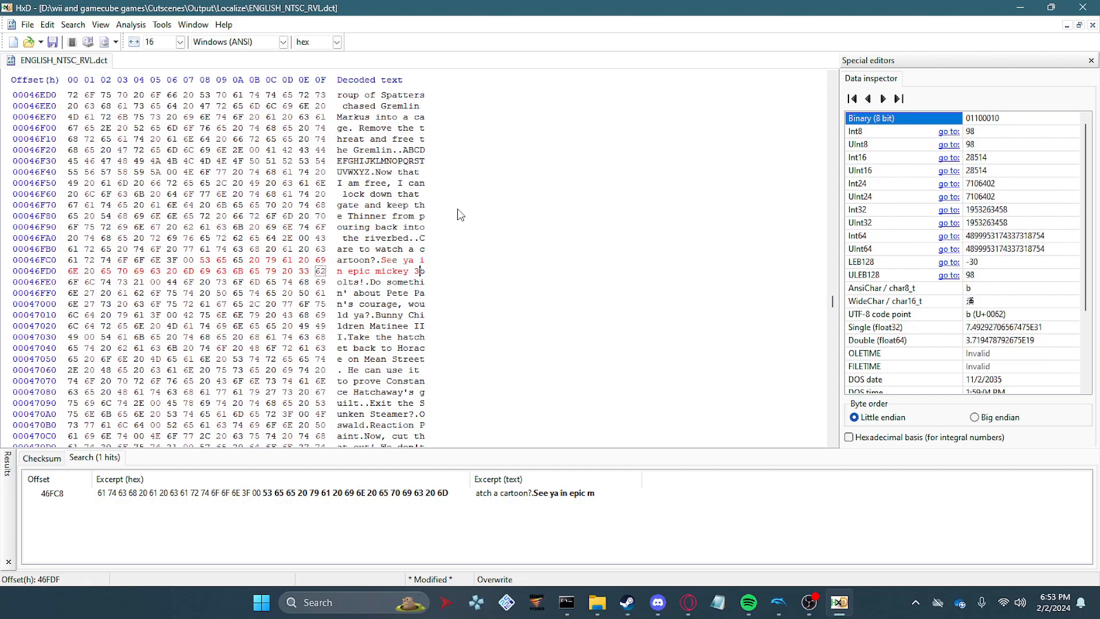
type("!")
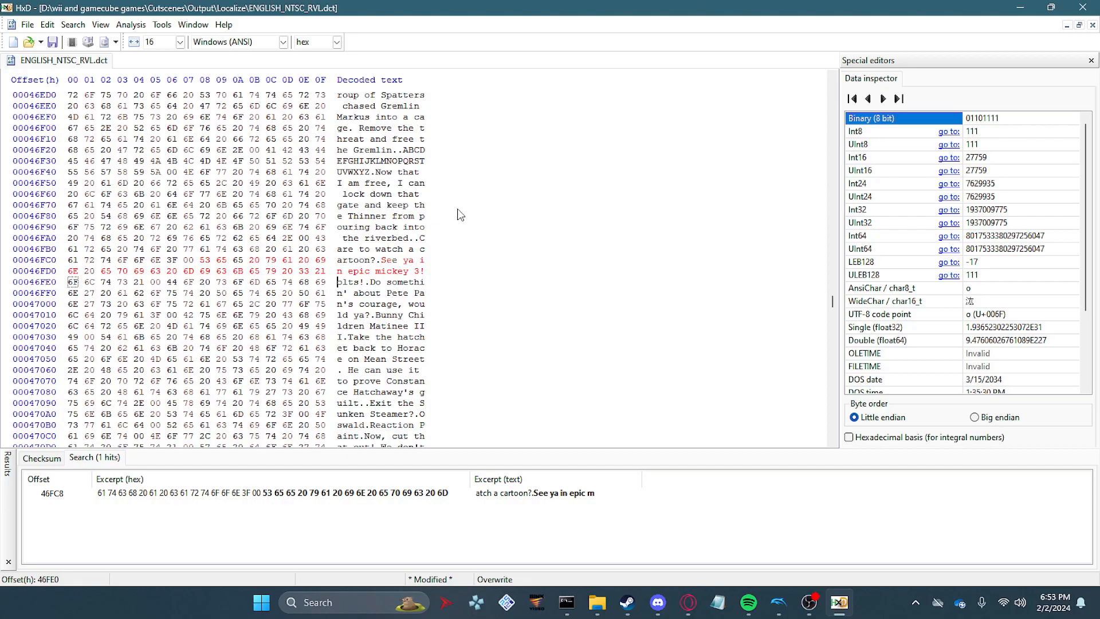
key("shift+Right")
key("shift+Right")
key("shift+Right")
key("shift+Right")
key("shift+Right")
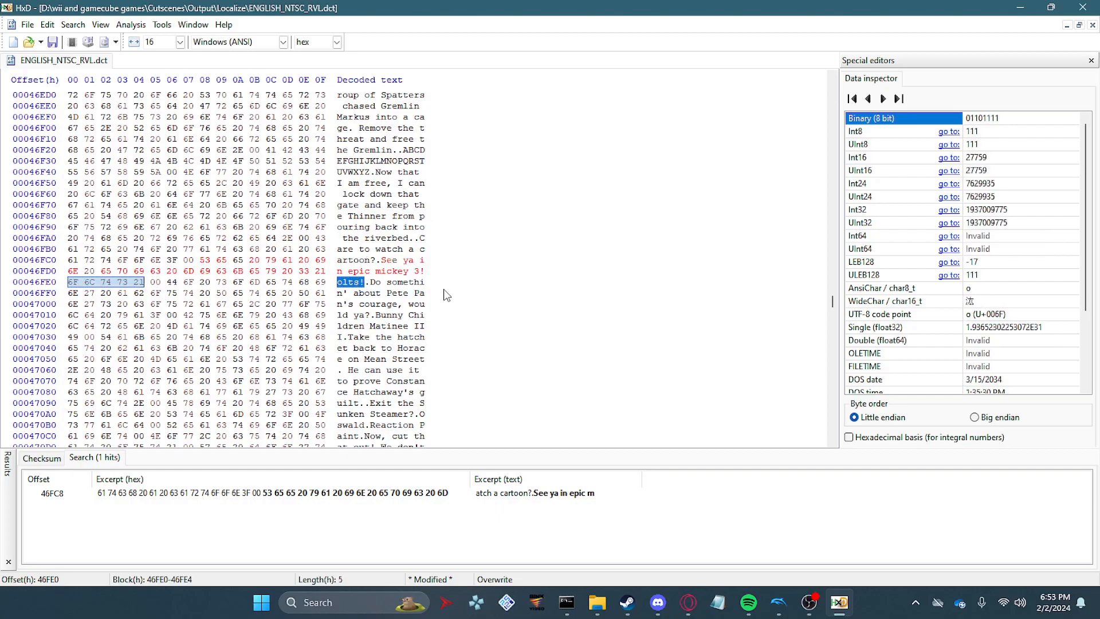
key("Delete")
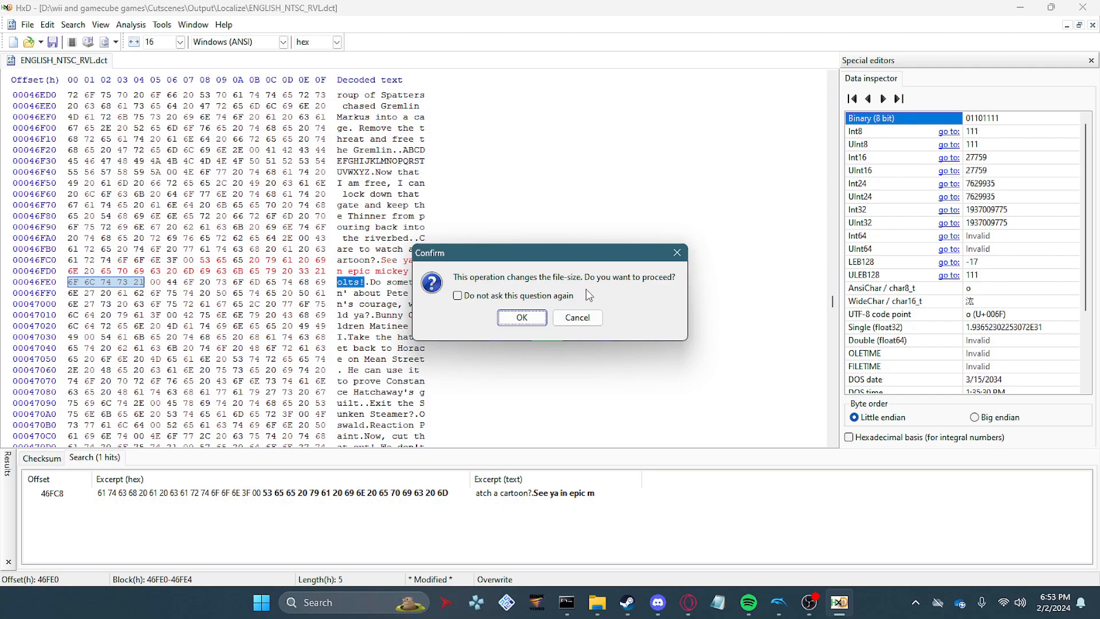
left_click(591, 315)
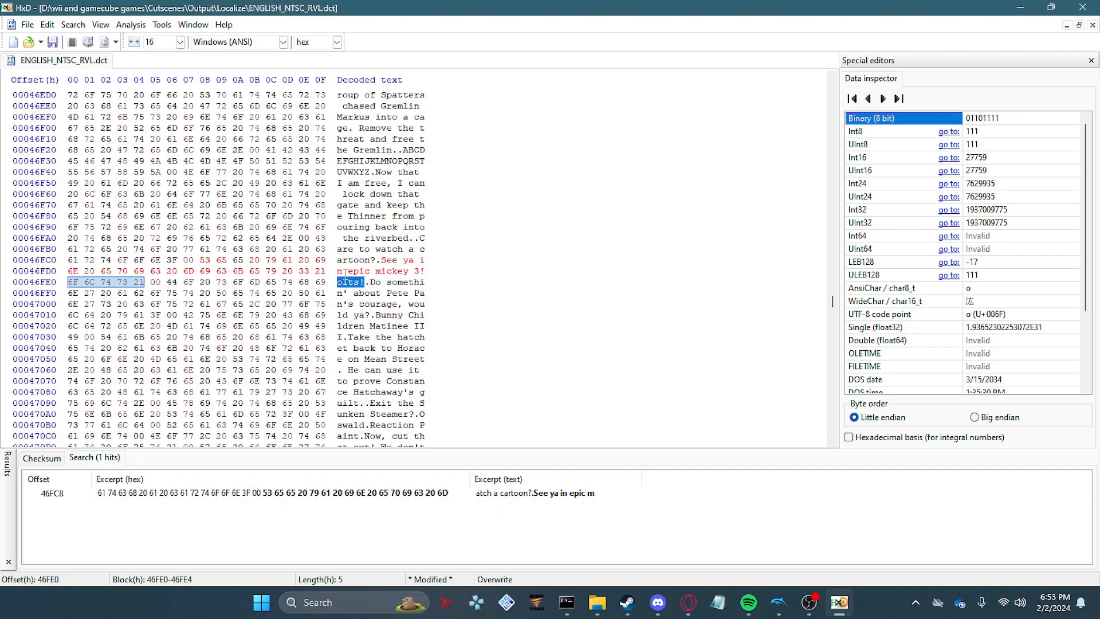
Step: Overwrite the leftover text "olts!" at offset 46FE0 with five spaces and save the file
left_click(339, 282)
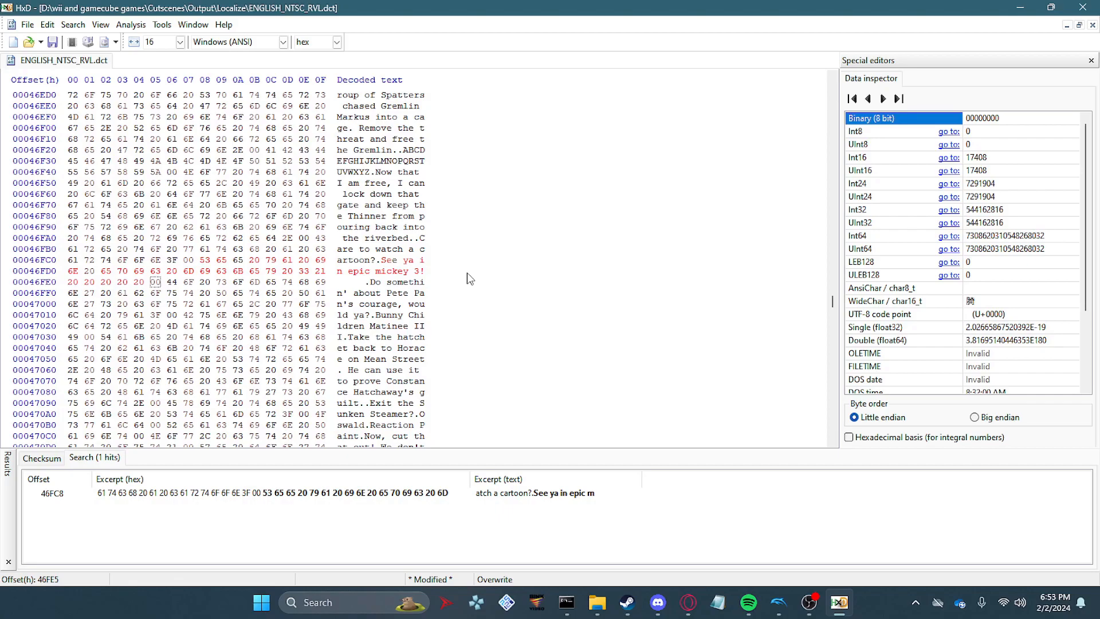
key("ctrl+s")
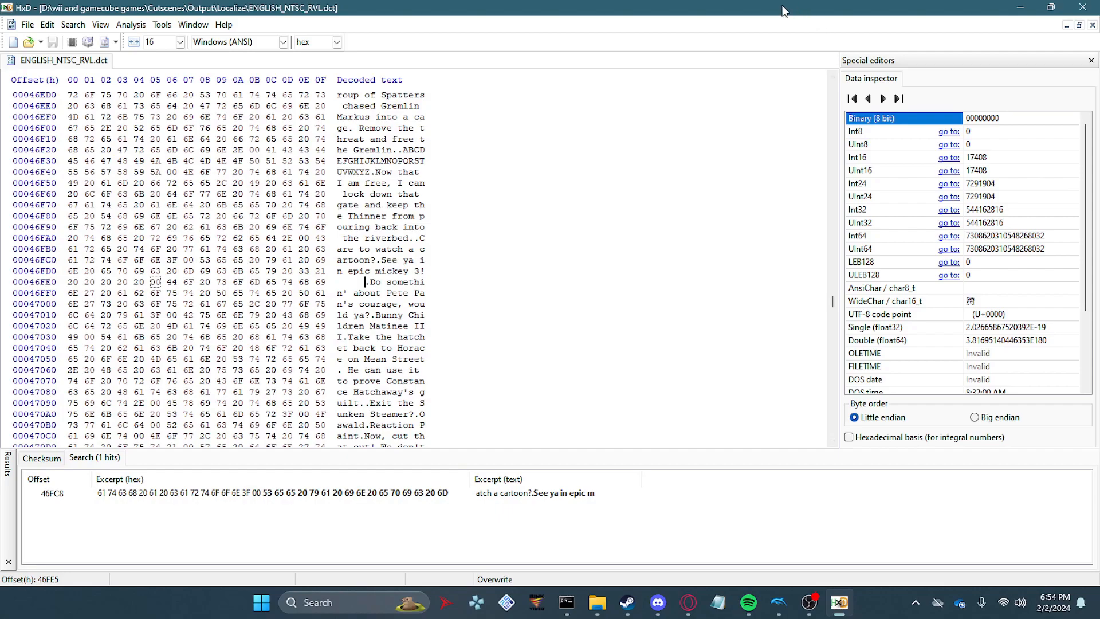
Step: Close HxD and stop the running Epic Mickey emulation in Dolphin
left_click(1083, 7)
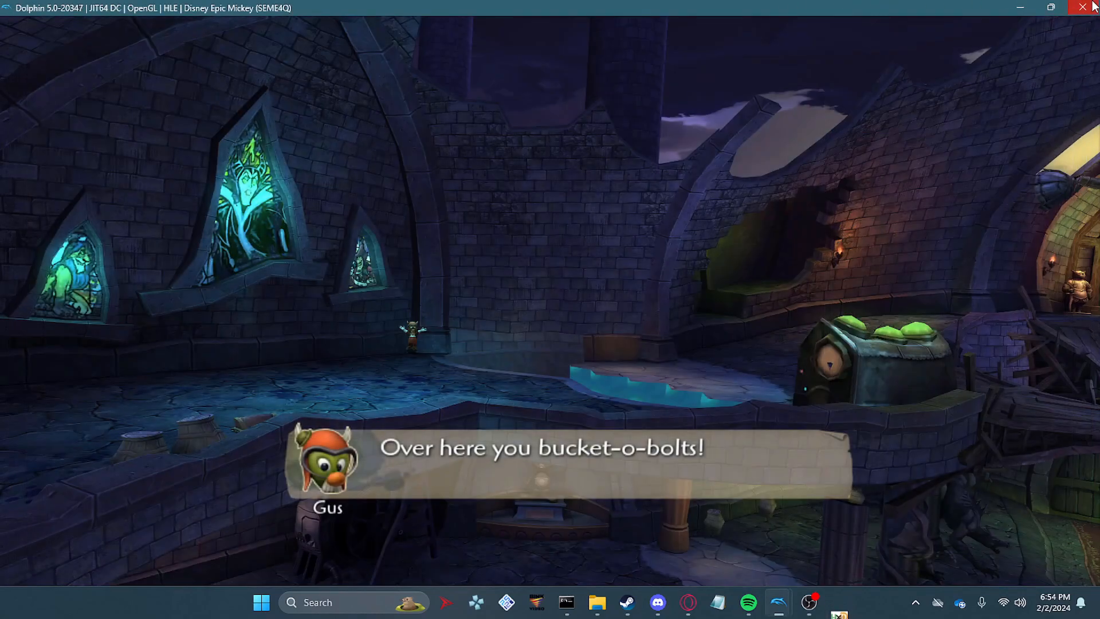
left_click(1083, 7)
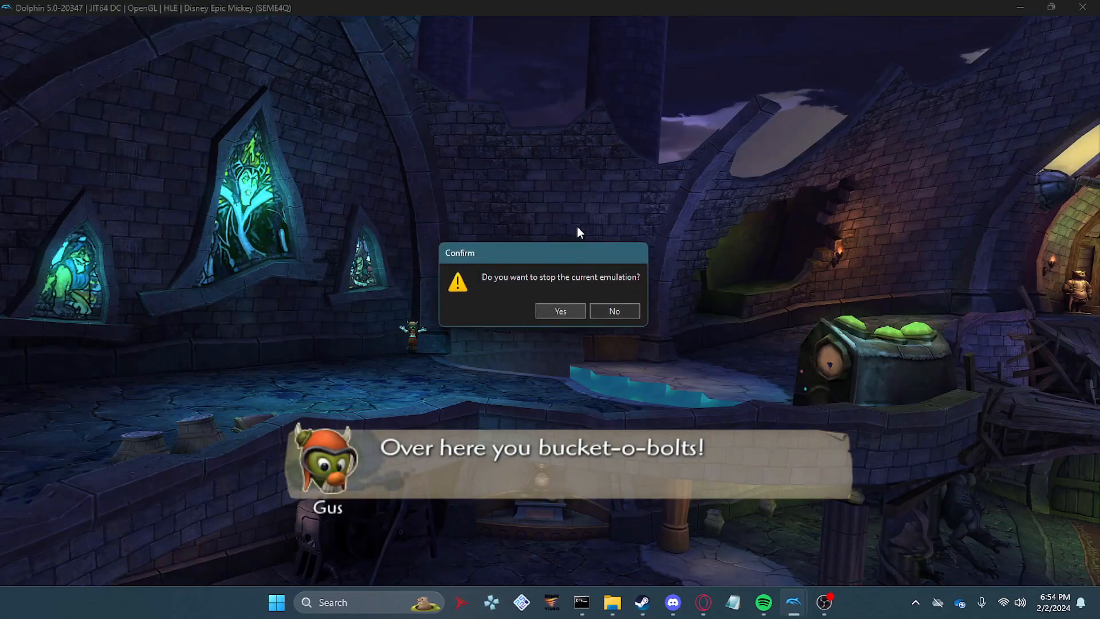
left_click(578, 313)
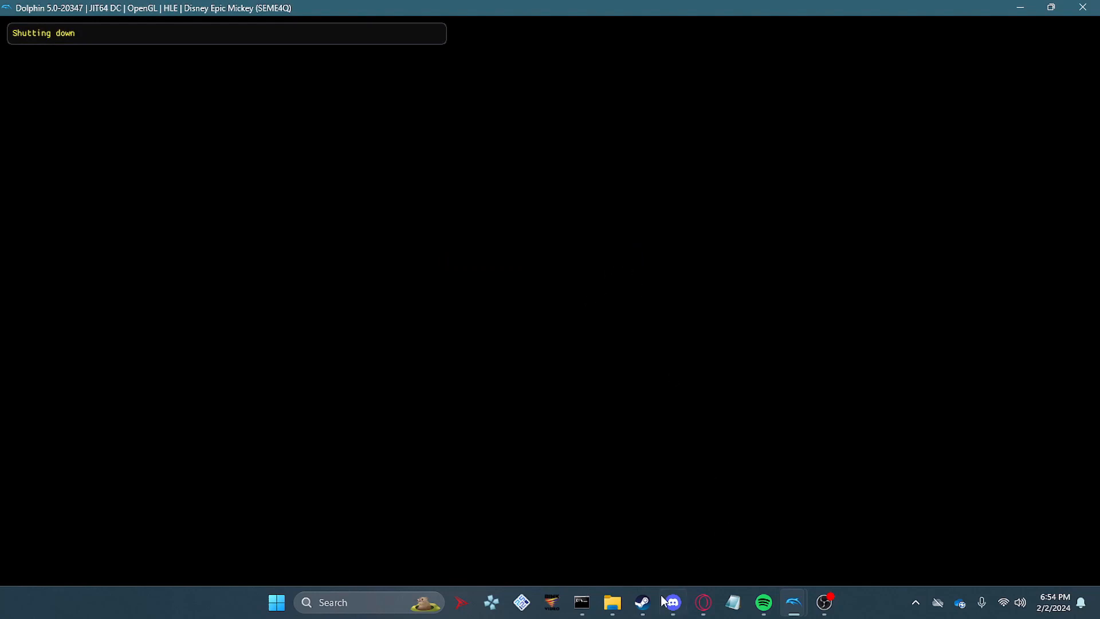
Step: Switch to File Explorer and go up from the Localize folder to the Cutscenes folder
mouse_move(612, 602)
mouse_move(586, 514)
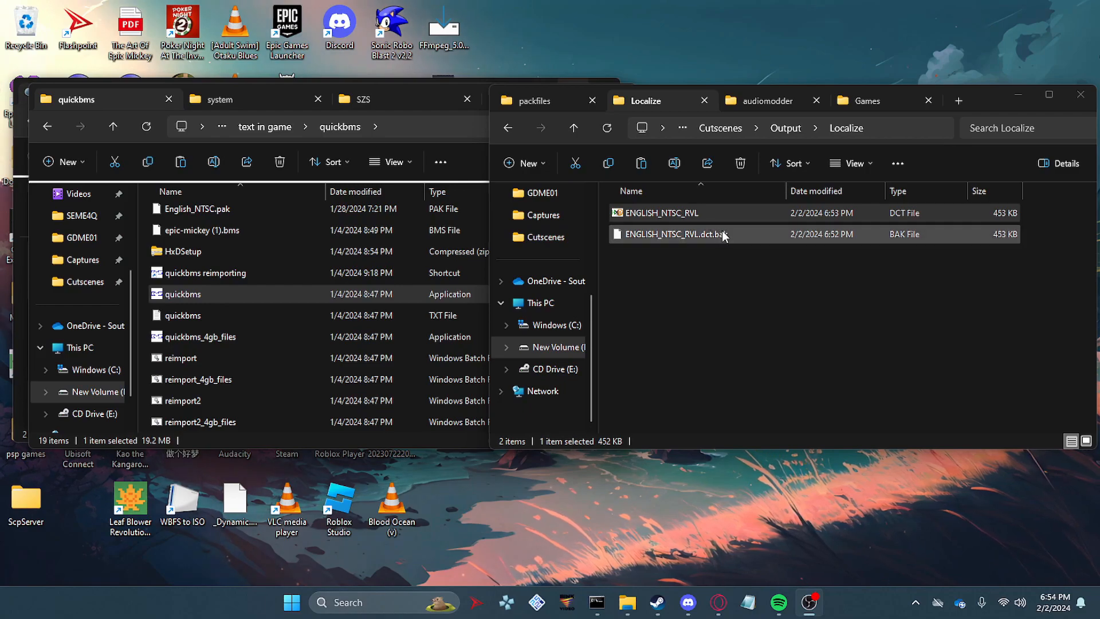
left_click(715, 305)
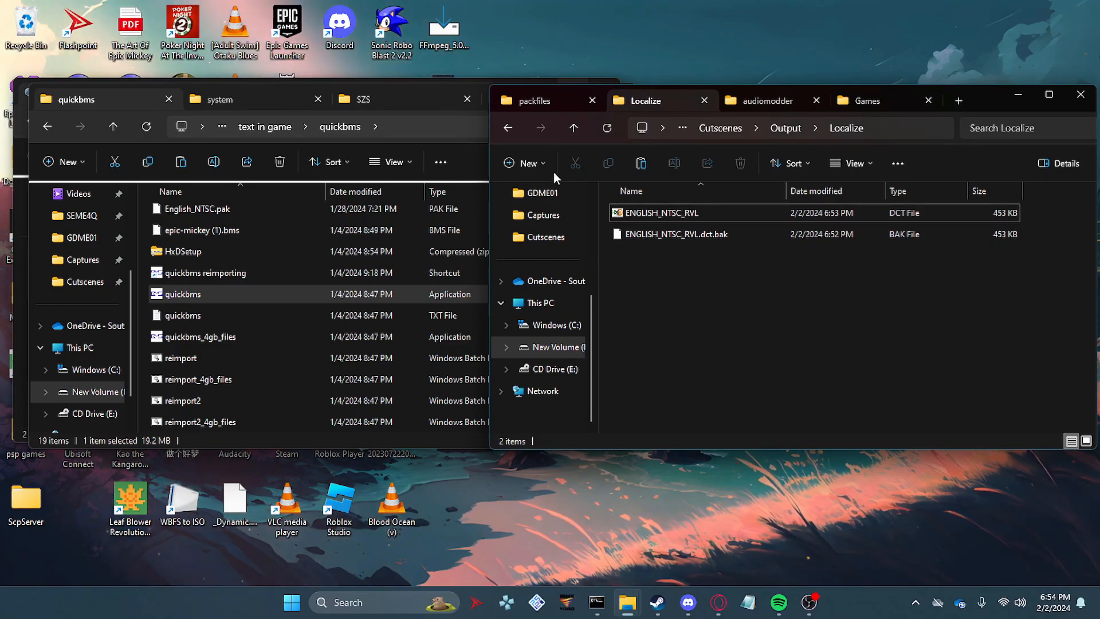
left_click(578, 137)
left_click(579, 137)
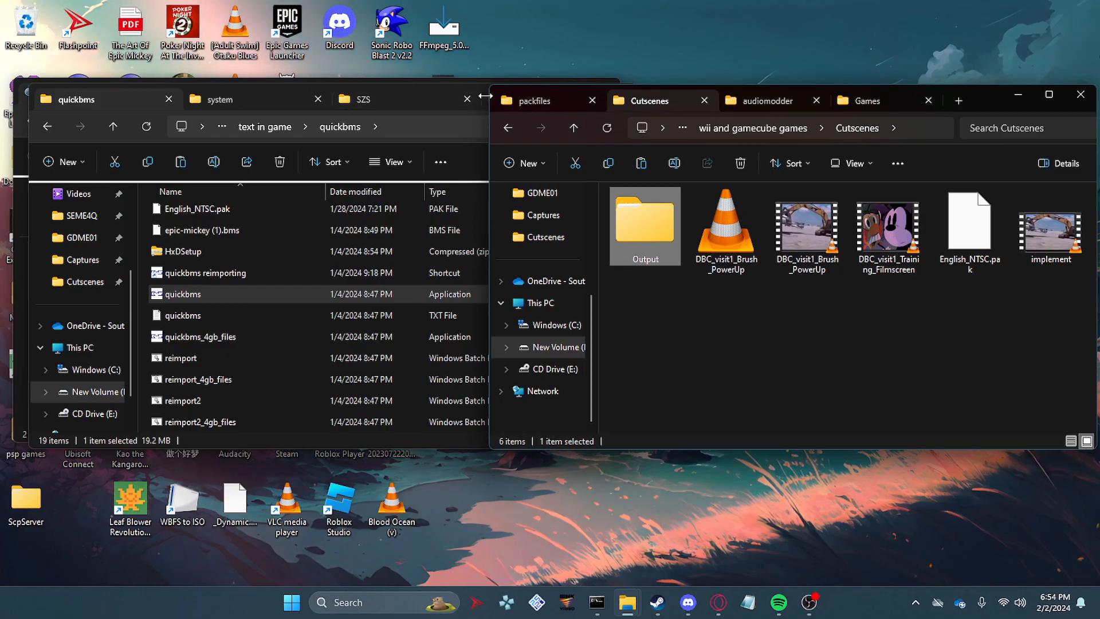
Step: Launch the quickbms reimporting shortcut from the quickbms folder
left_click(211, 286)
left_click(225, 274)
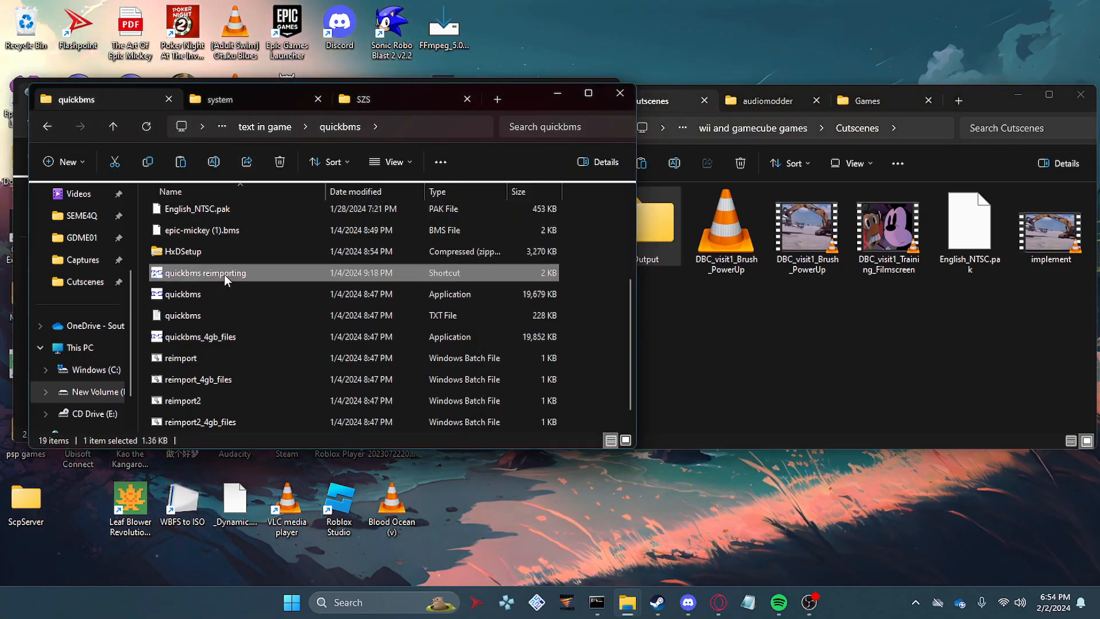
double_click(225, 274)
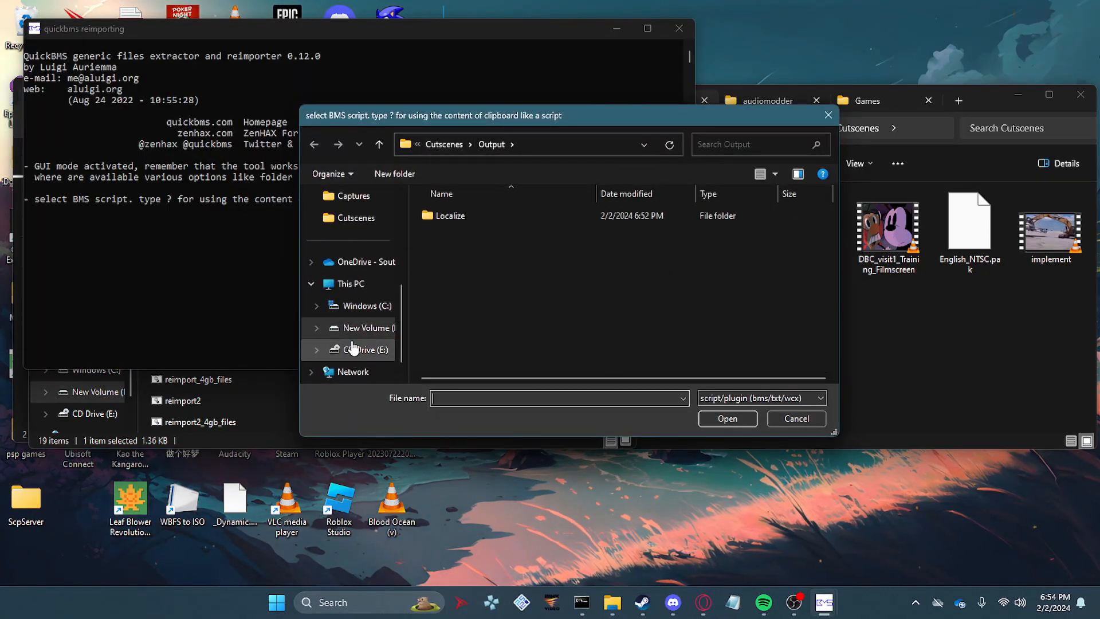
Step: Choose epic-mickey (1).bms from Wega collection > text in game > quickbms on drive D as the BMS script
left_click(452, 146)
left_click(376, 335)
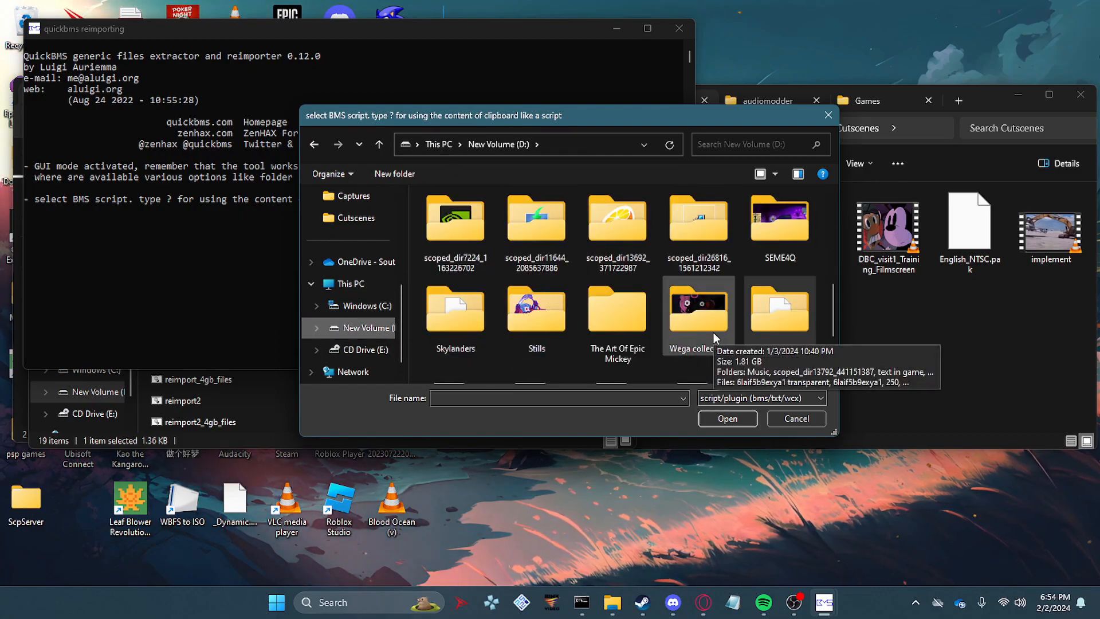
double_click(713, 332)
double_click(621, 244)
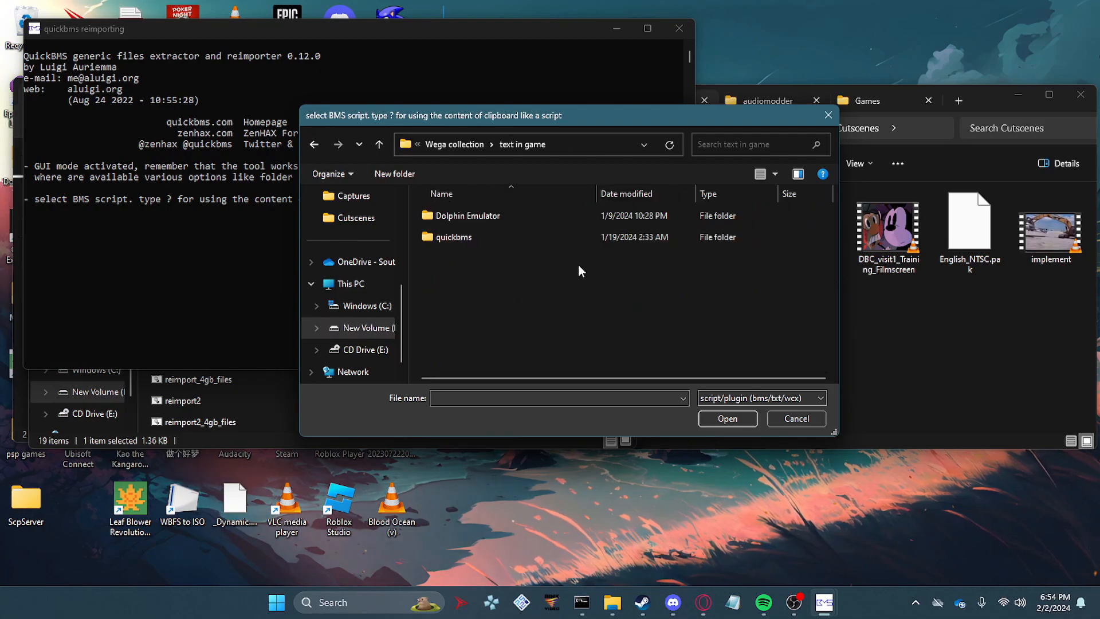
double_click(510, 234)
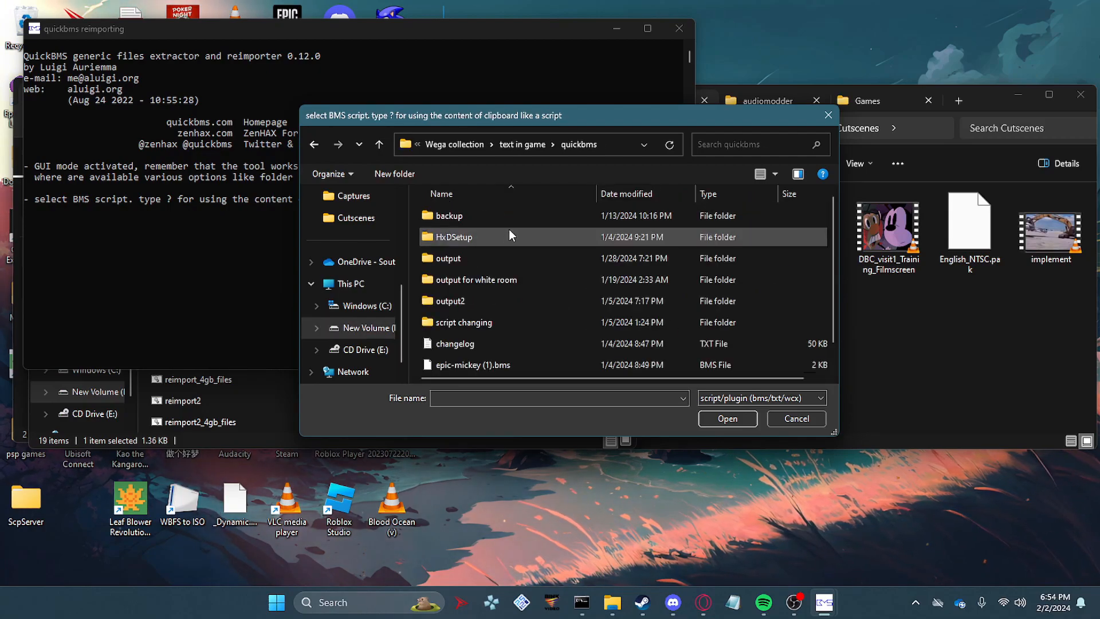
double_click(467, 365)
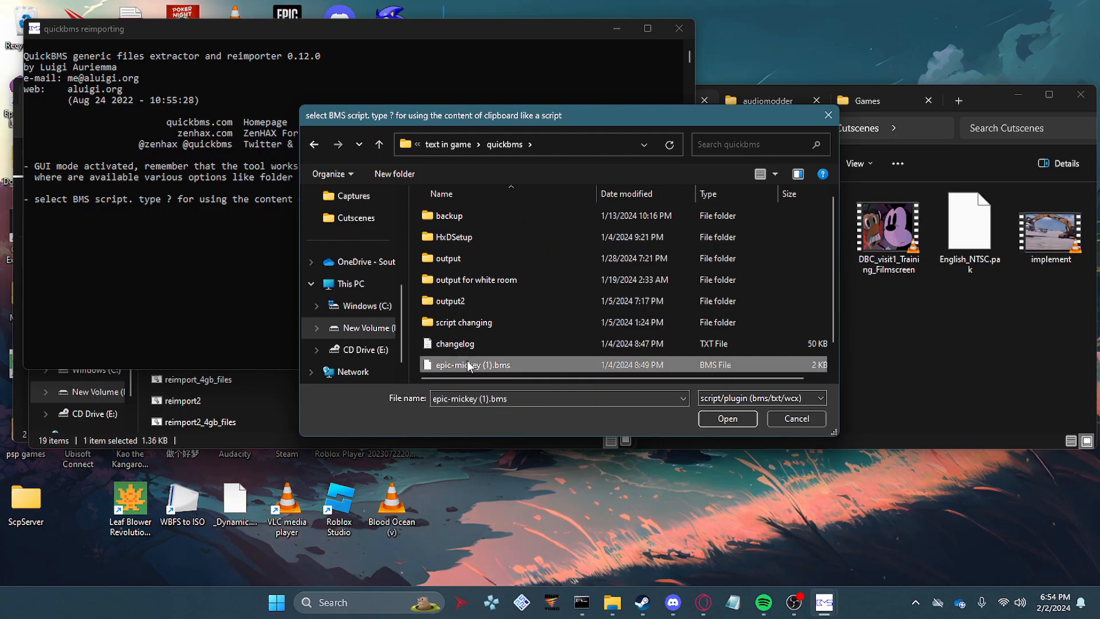
Step: Choose English_NTSC.pak from the wii and gamecube games > Cutscenes folder on drive D as the input archive
left_click(356, 326)
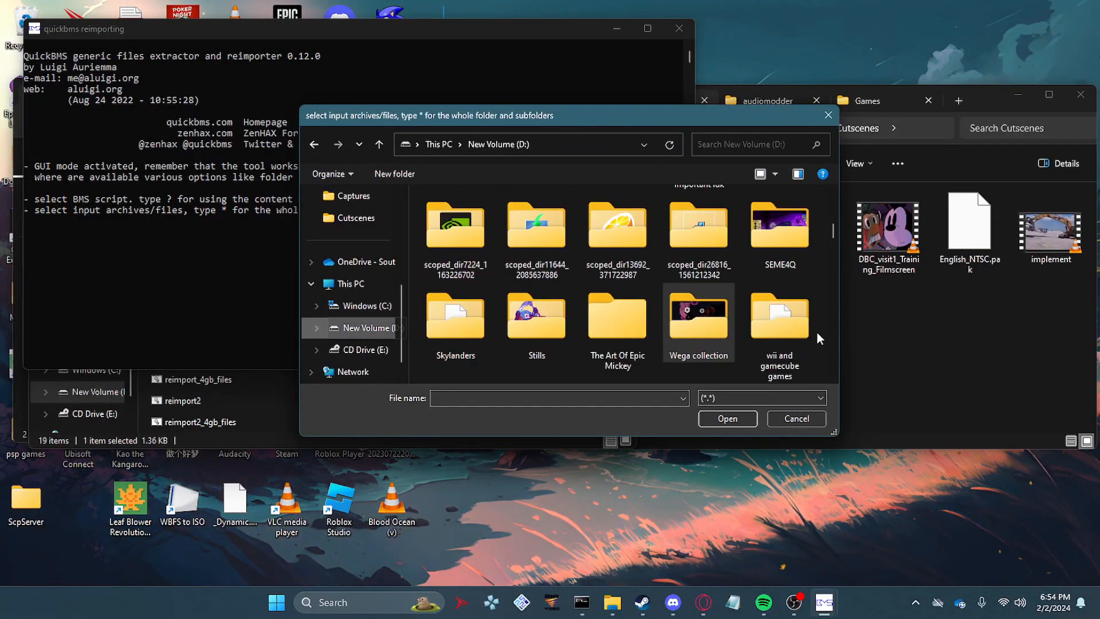
double_click(793, 318)
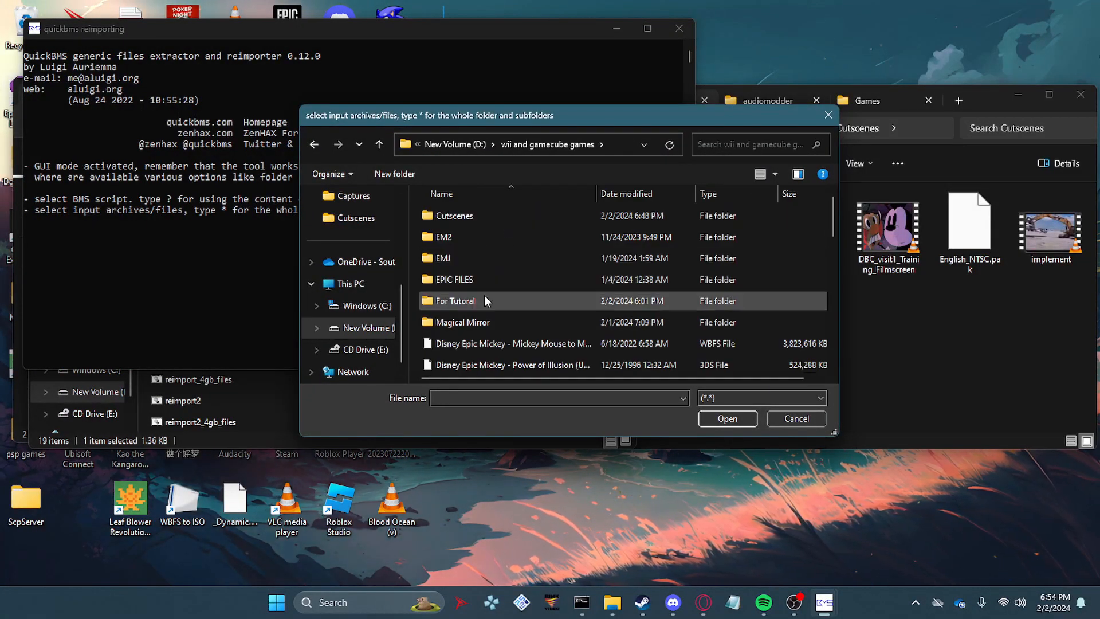
double_click(500, 216)
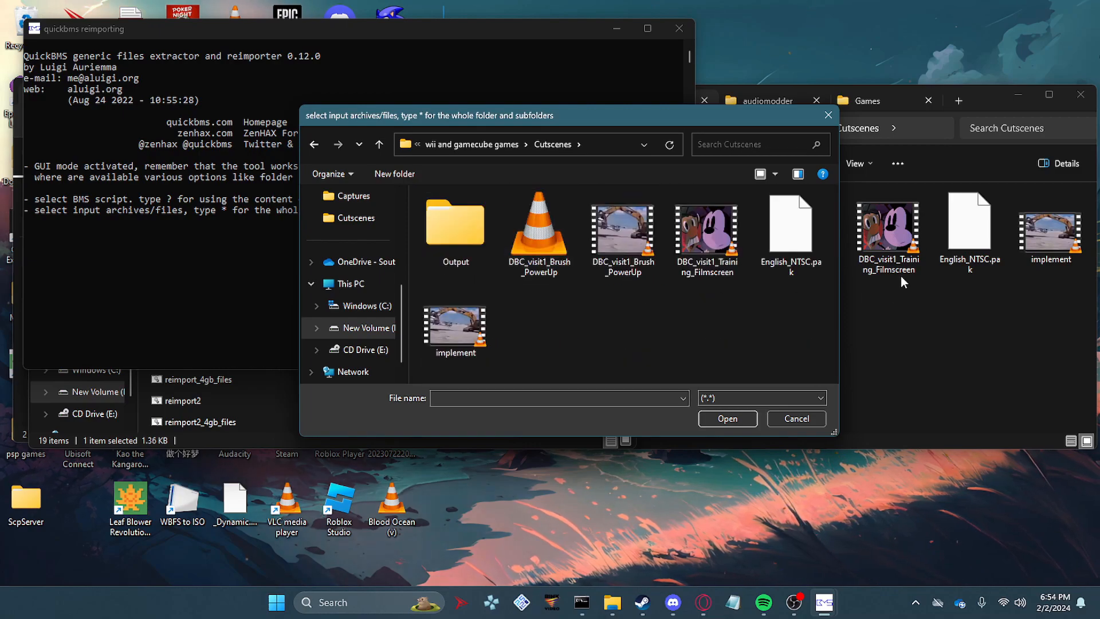
left_click(780, 223)
double_click(780, 223)
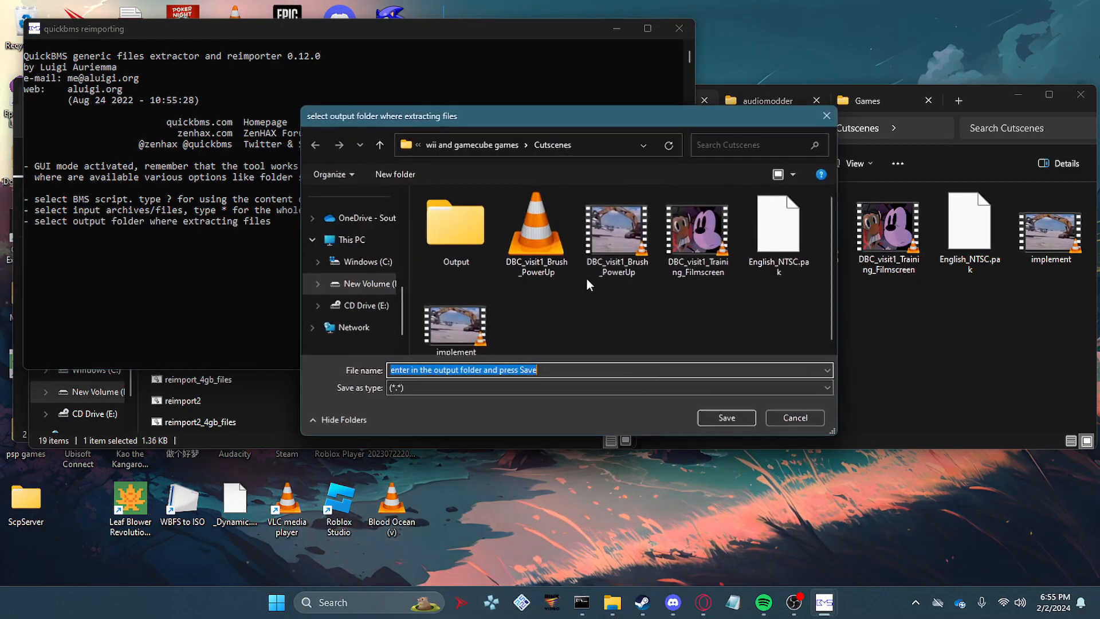
Step: Choose the Output folder inside Cutscenes as the output folder, run the reimport and close the QuickBMS console
double_click(455, 226)
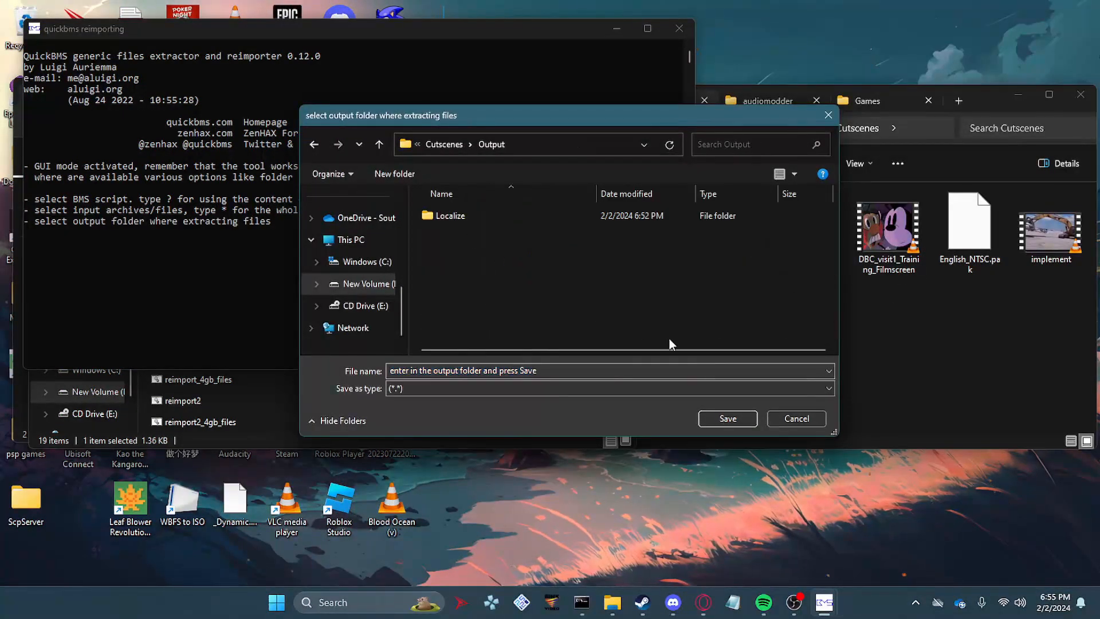
left_click(723, 420)
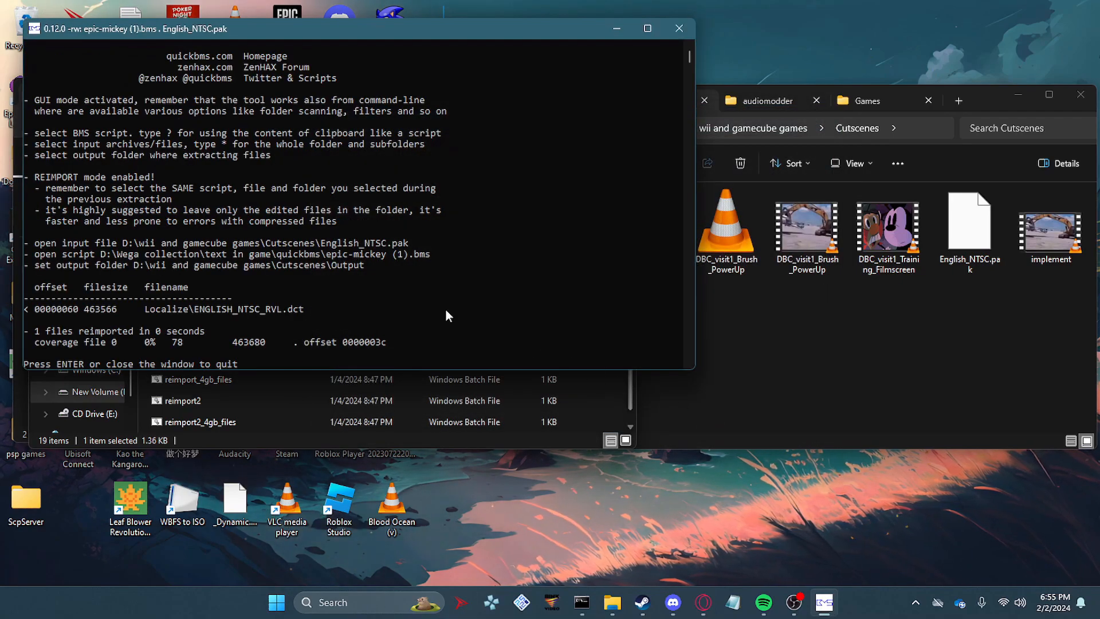
key("Return")
Step: Check the modified date in the properties of English_NTSC.pak in the Cutscenes folder
left_click(979, 242)
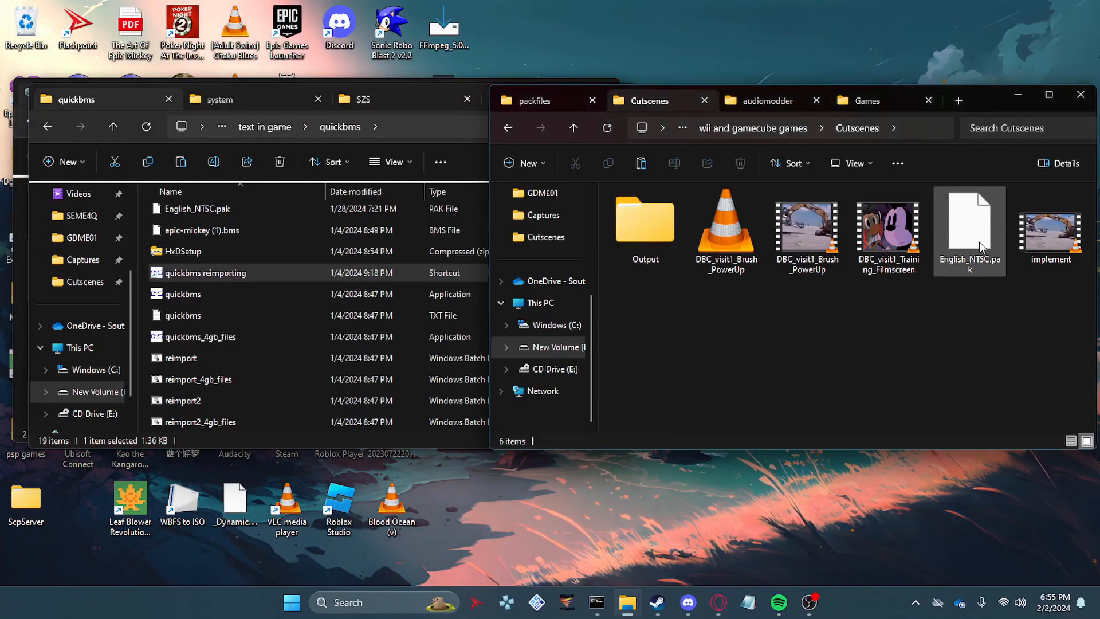
right_click(967, 240)
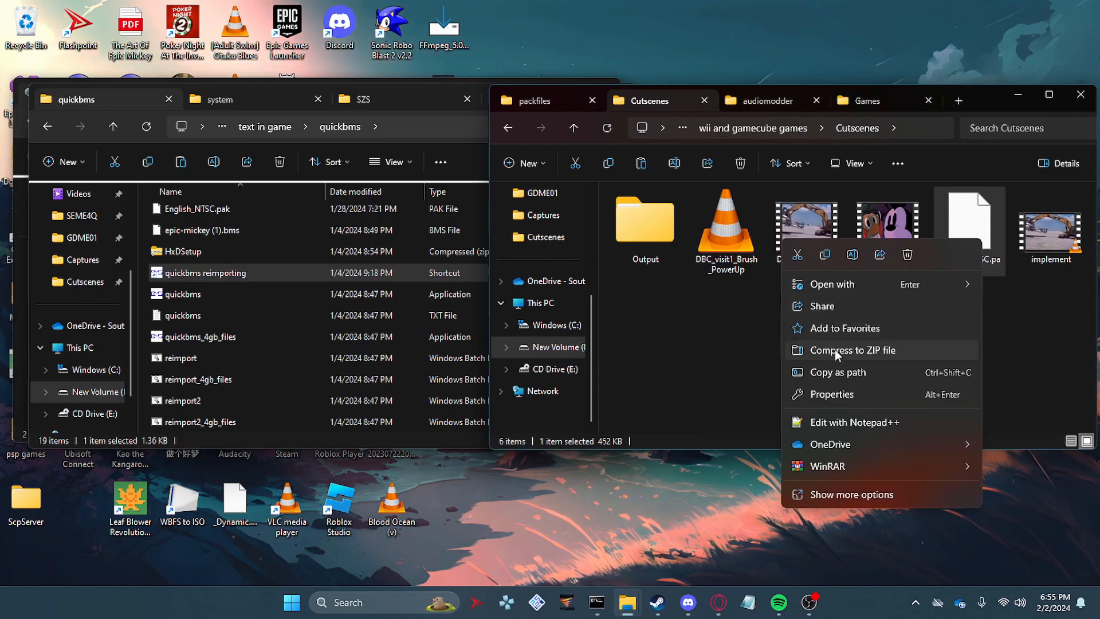
left_click(833, 394)
left_click_drag(916, 241, 419, 170)
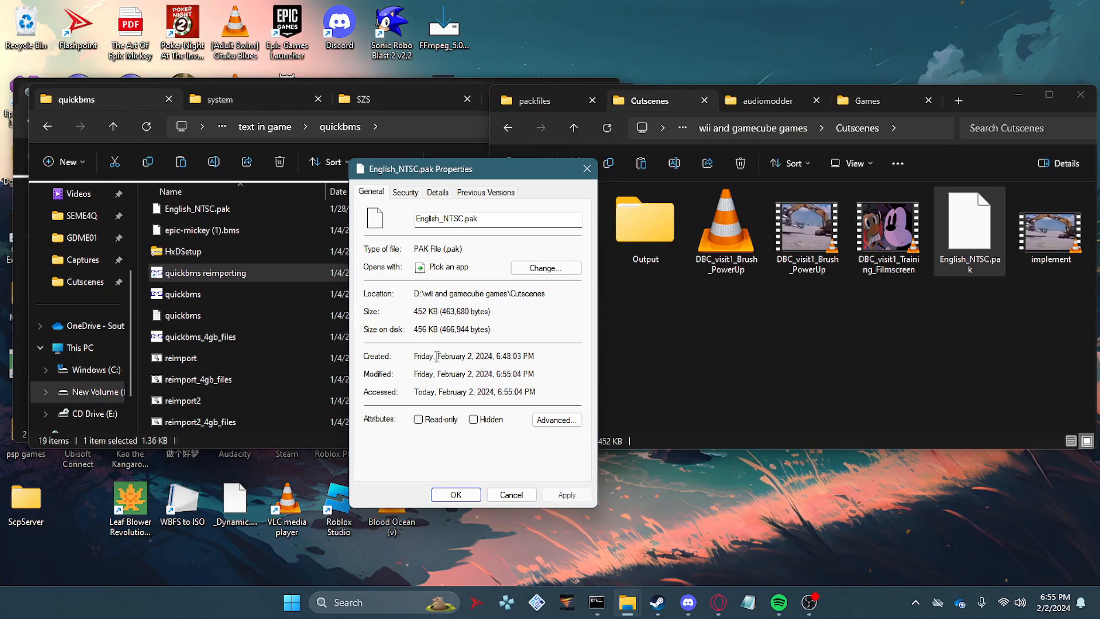
left_click_drag(445, 374, 535, 374)
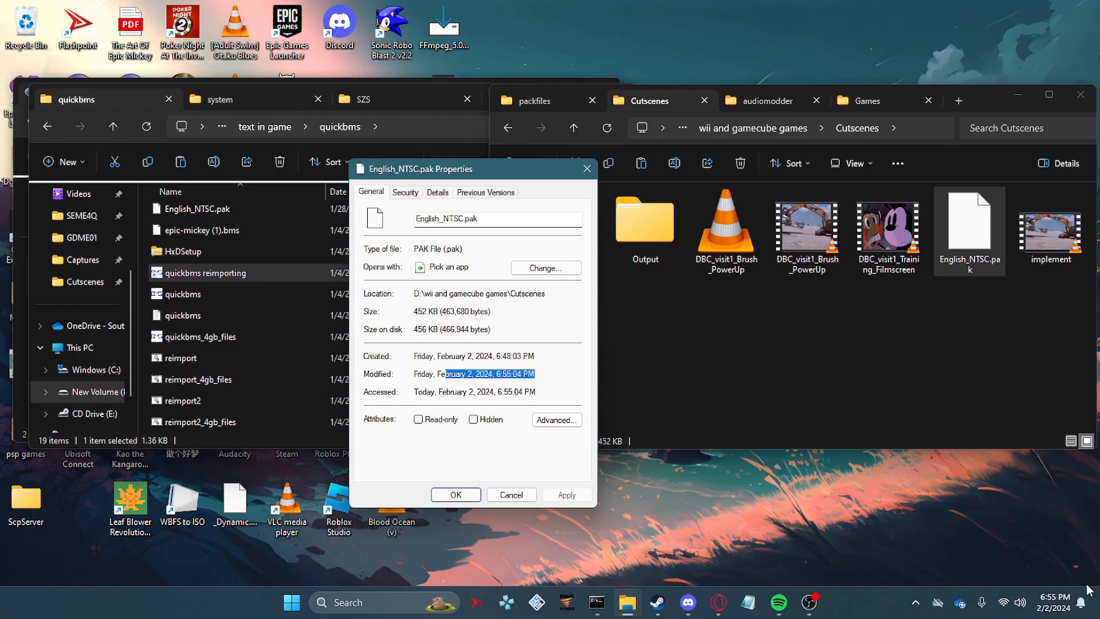
left_click(538, 358)
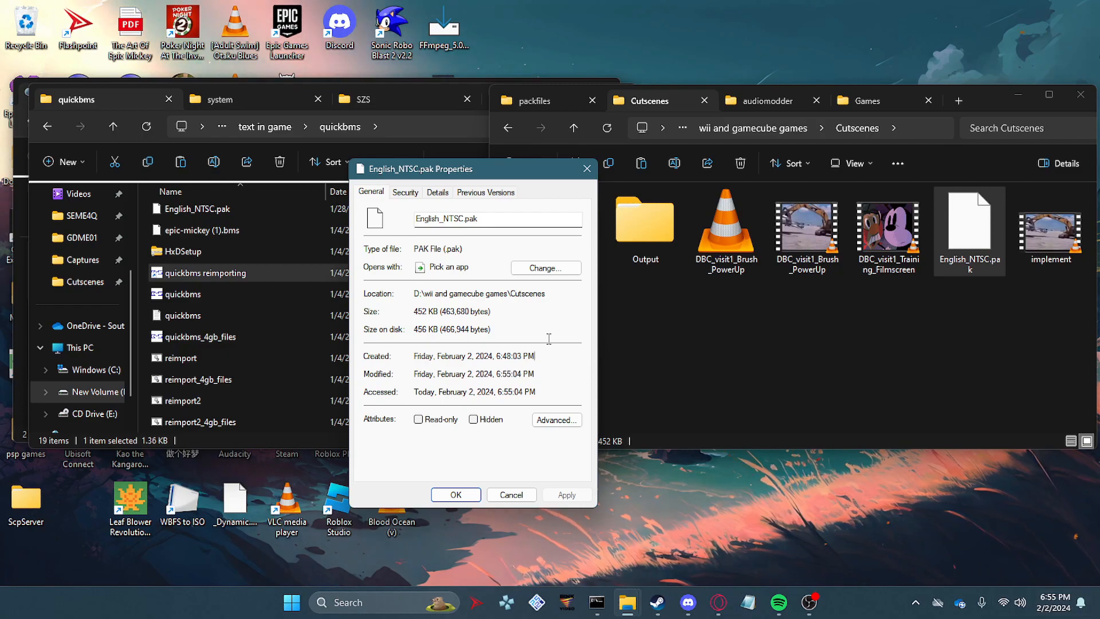
left_click(588, 171)
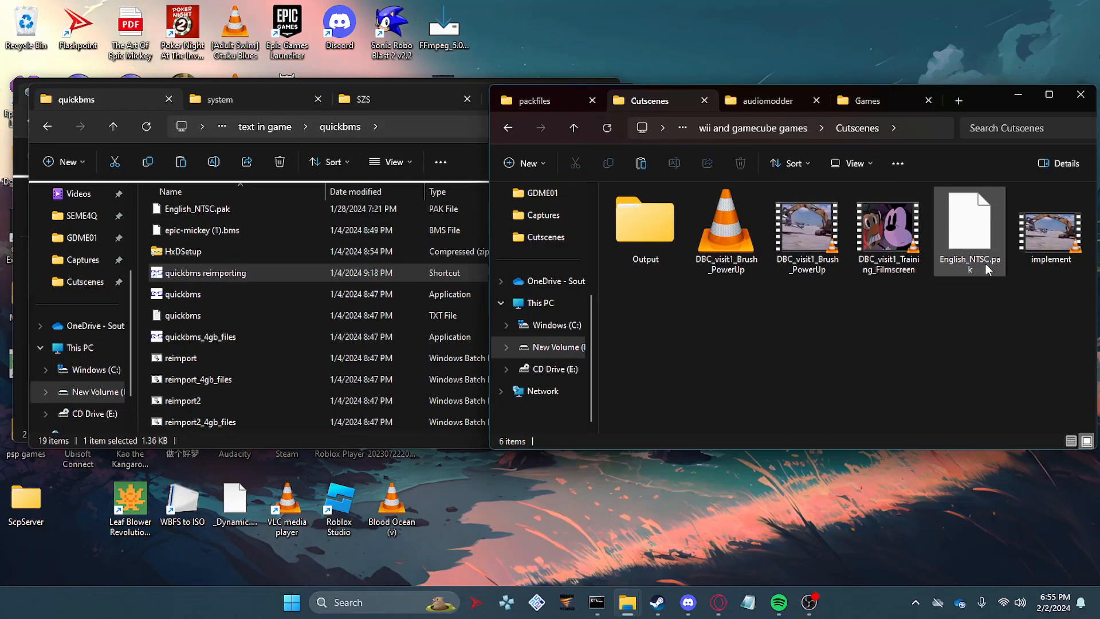
Step: Copy English_NTSC.pak from Cutscenes into the game's DATA > files > packfiles folder, replacing the existing file
left_click(958, 236)
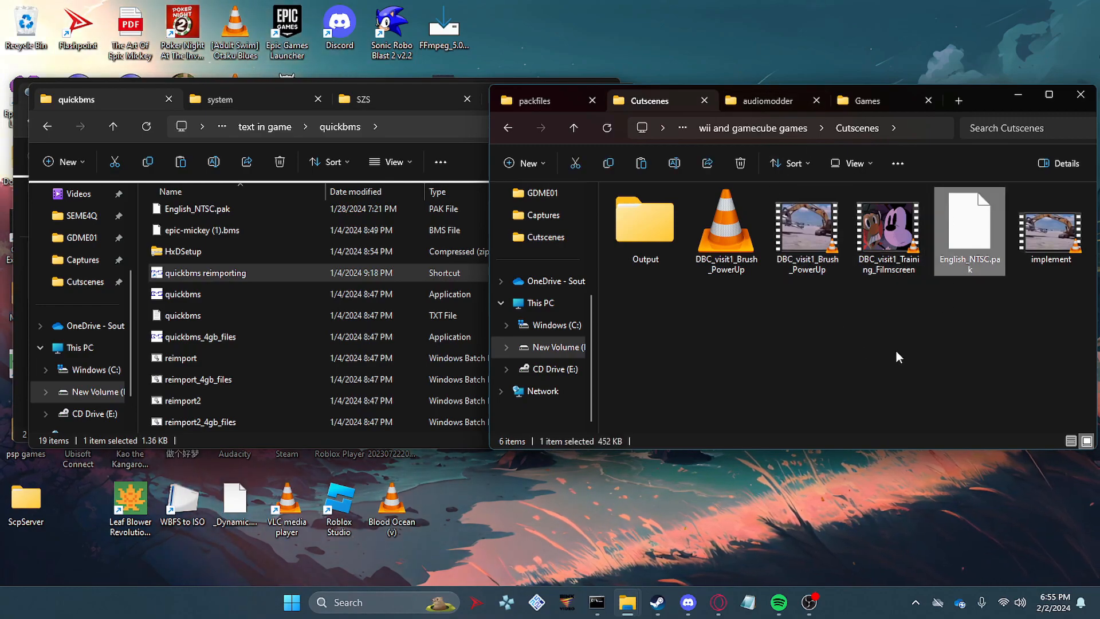
left_click_drag(527, 97, 1049, 279)
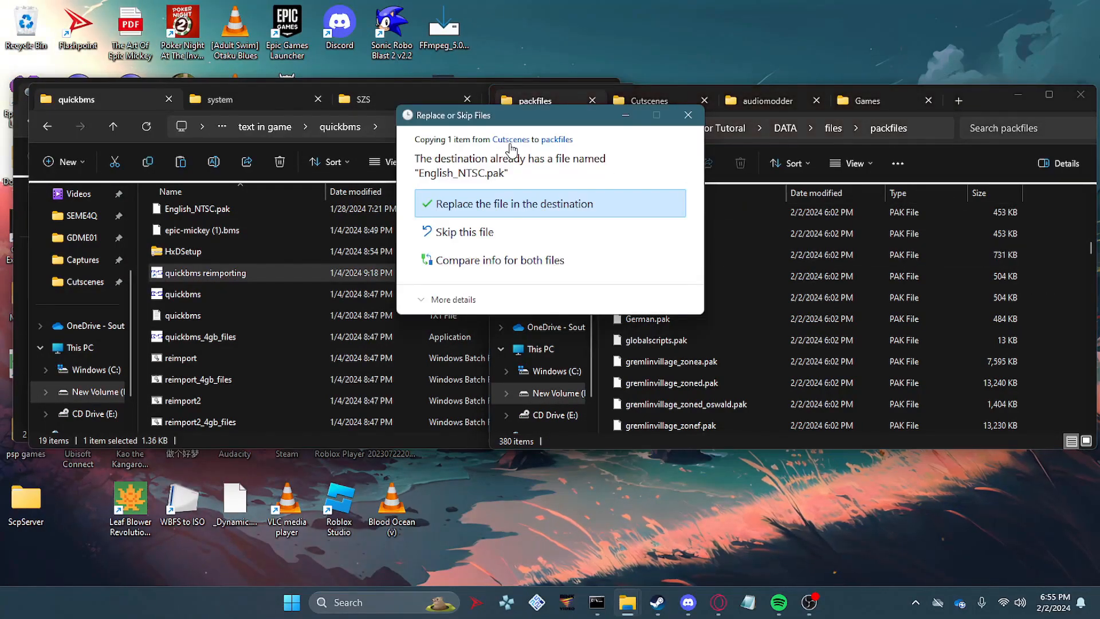
left_click(496, 204)
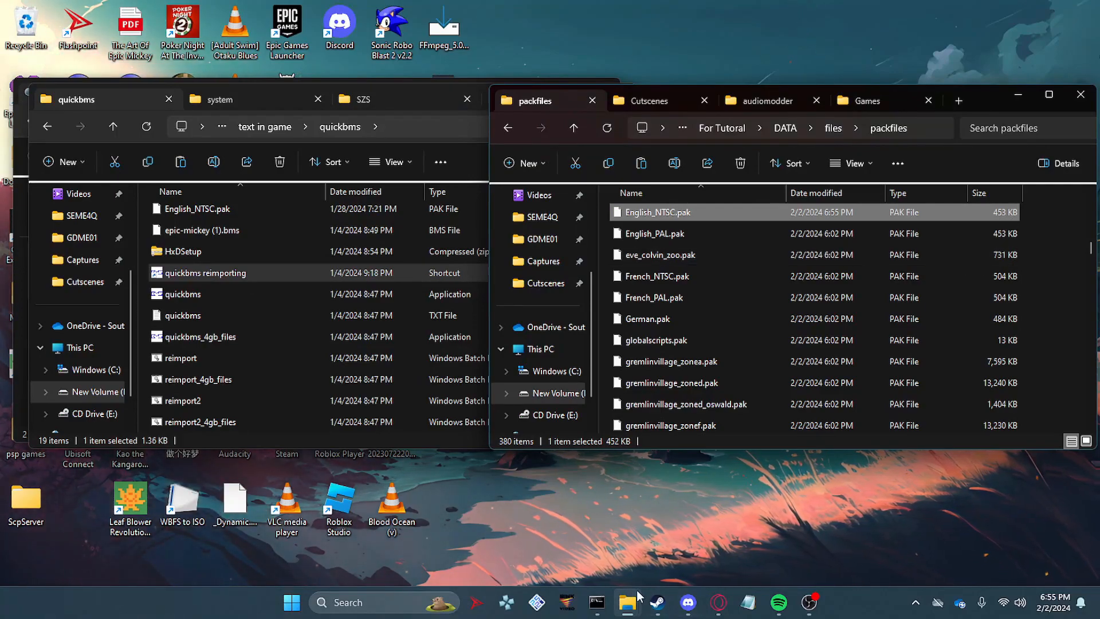
Step: Open Dolphin and launch the third Disney Epic Mickey entry in the game list, with the game window maximized
left_click(291, 602)
type("d")
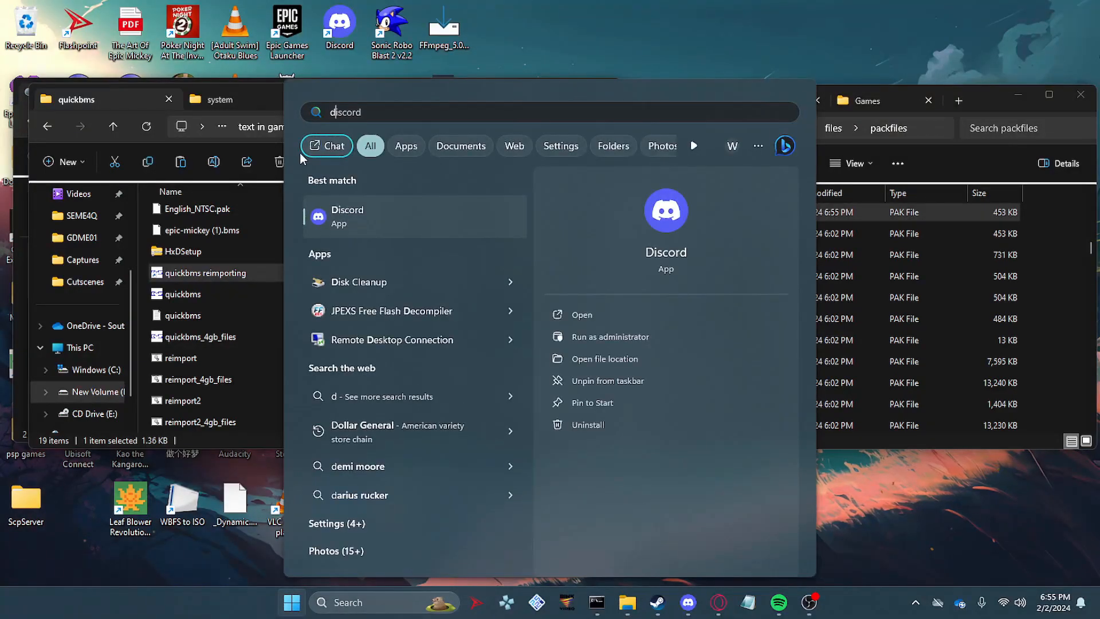
type("olph")
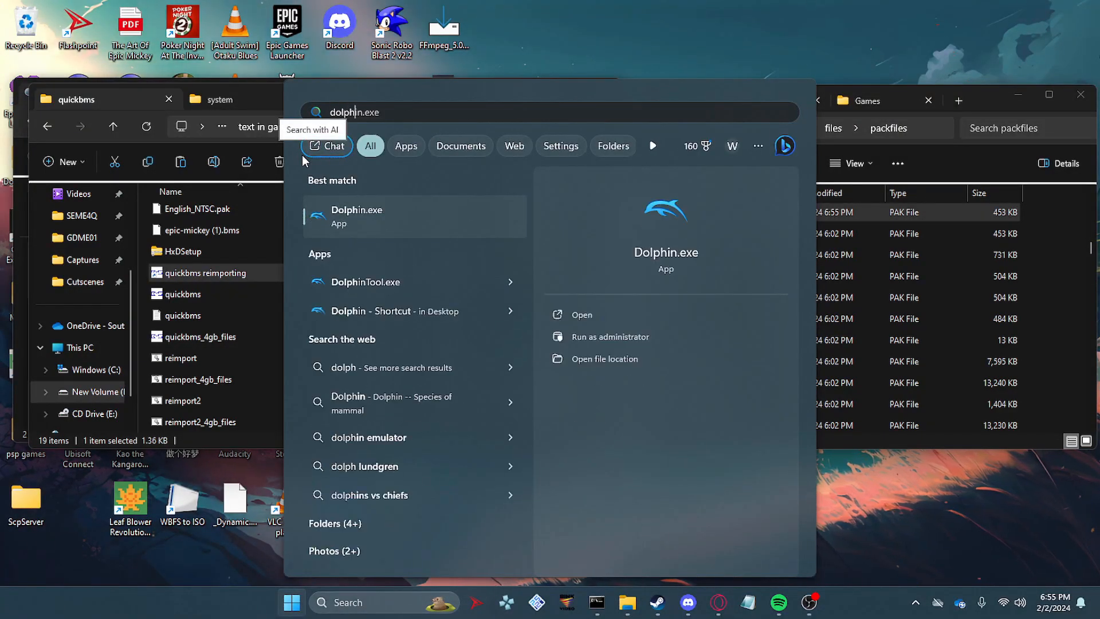
left_click(401, 232)
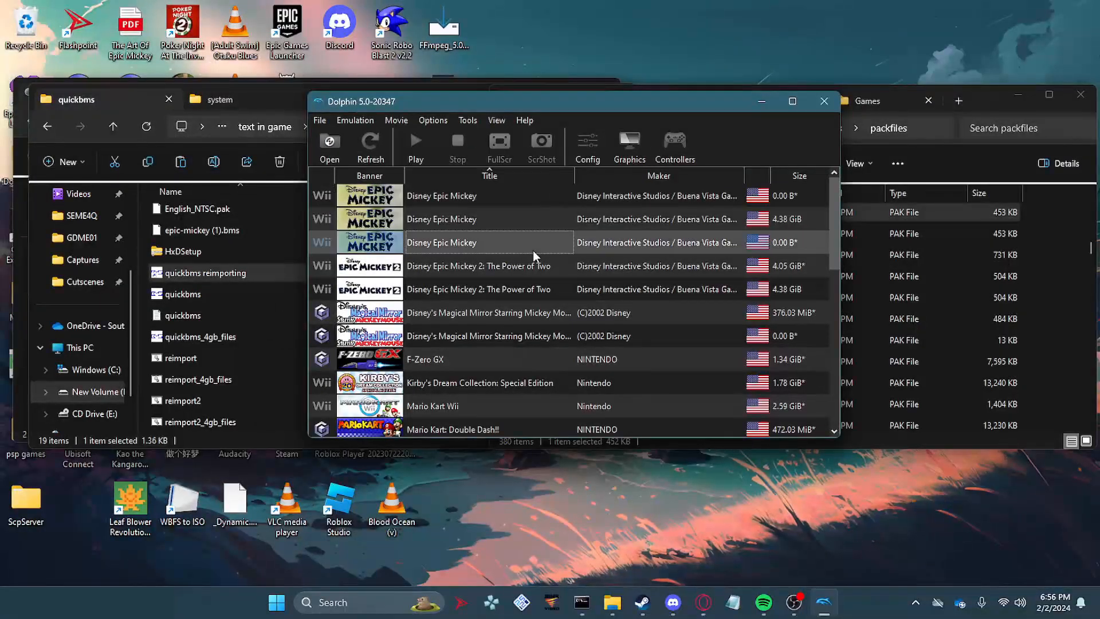
double_click(533, 250)
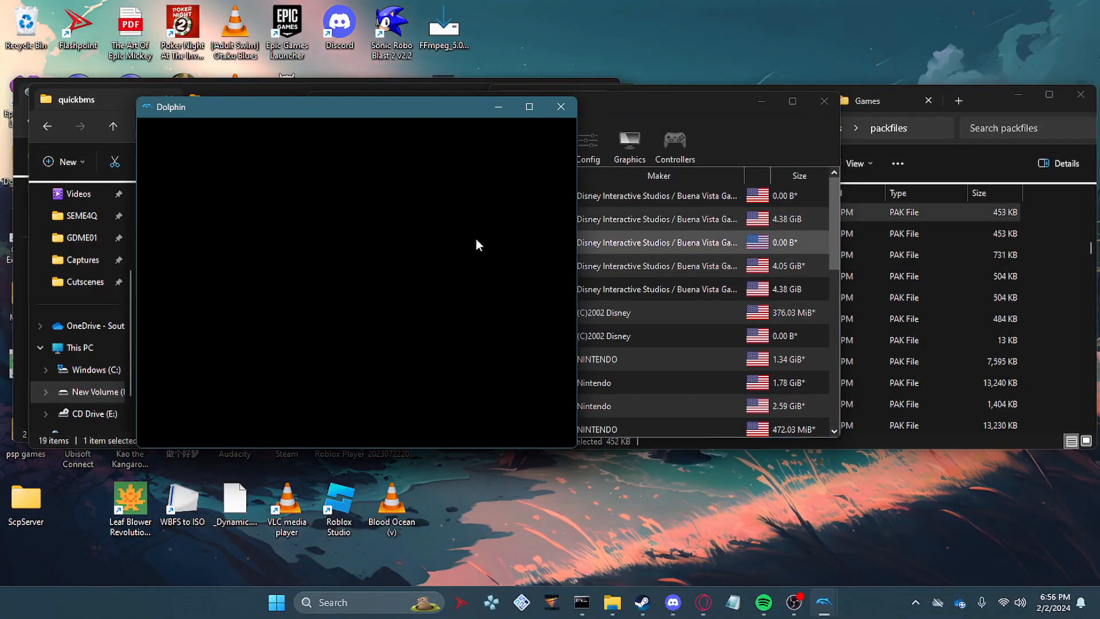
left_click(530, 107)
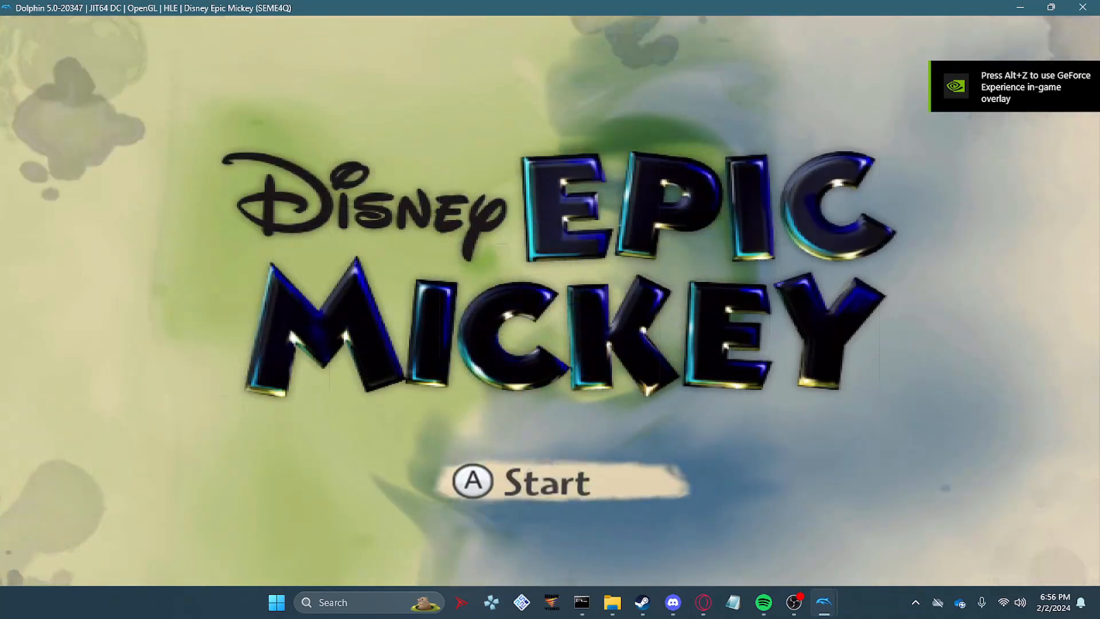
Step: Go past the Epic Mickey title screen, choose Start Game and begin a New Game in the third save slot
left_click(626, 283)
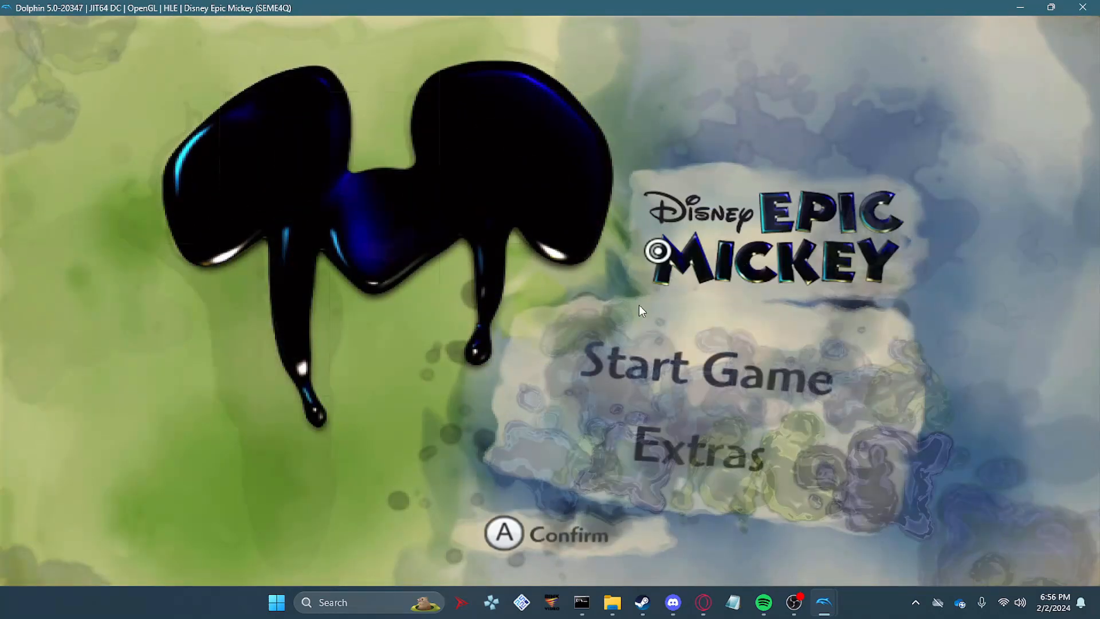
left_click(656, 373)
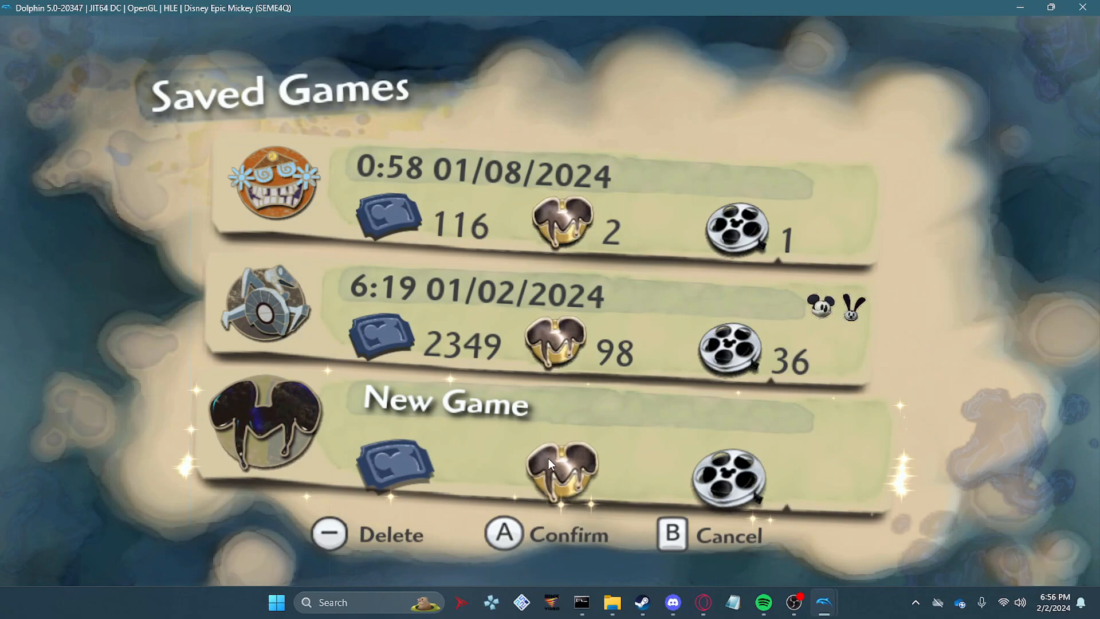
left_click(548, 458)
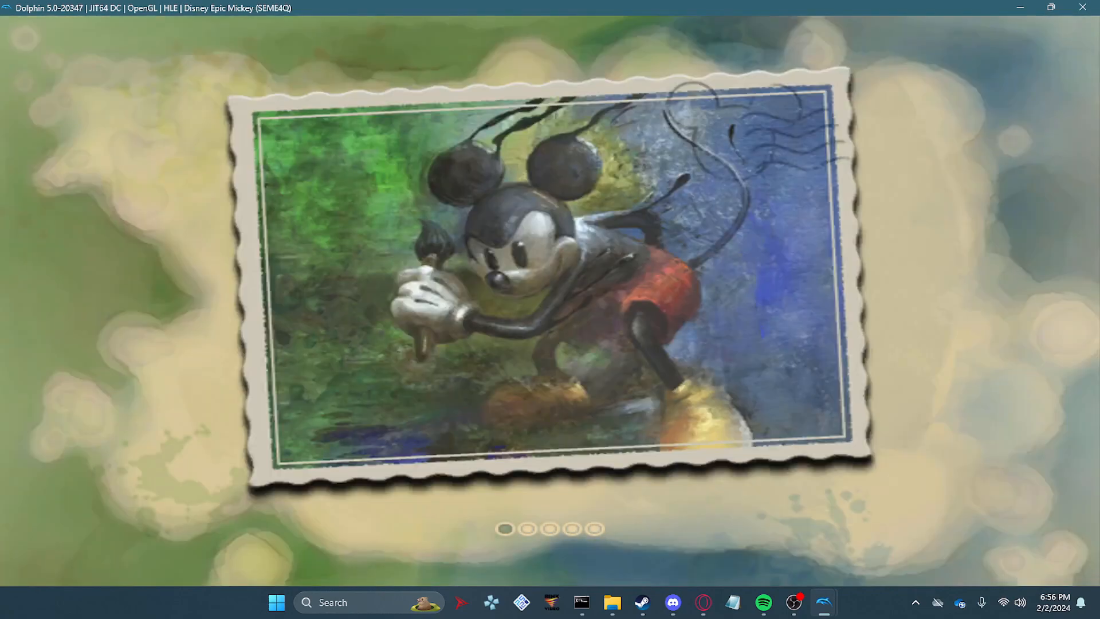